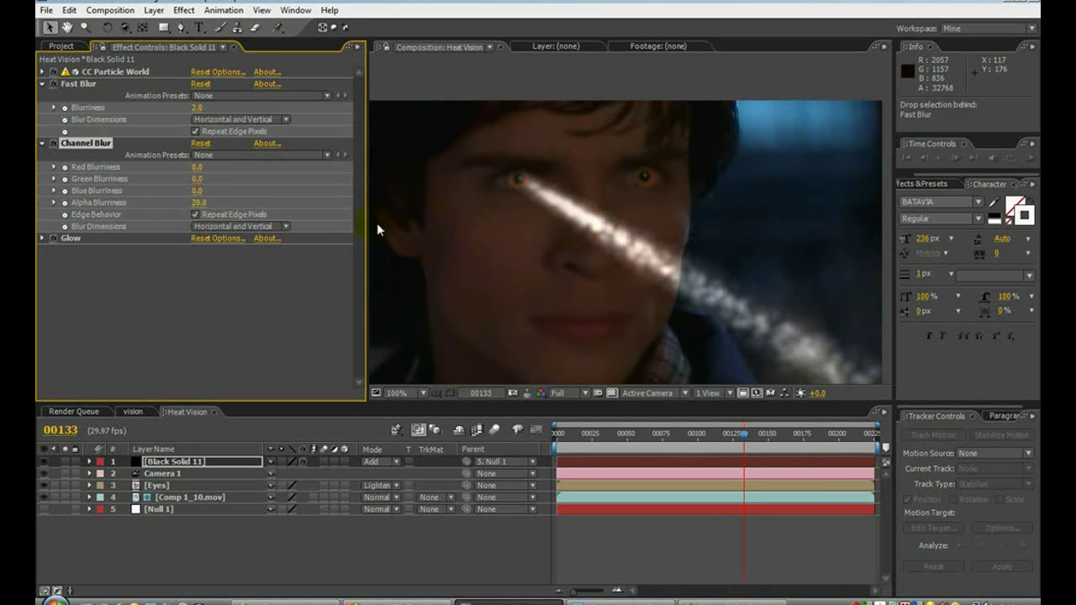
Lower Channel Blur Alpha Blurriness to 6.0 and raise Glow Intensity from 2.1 to 2.8.
drag(202, 206, 184, 200)
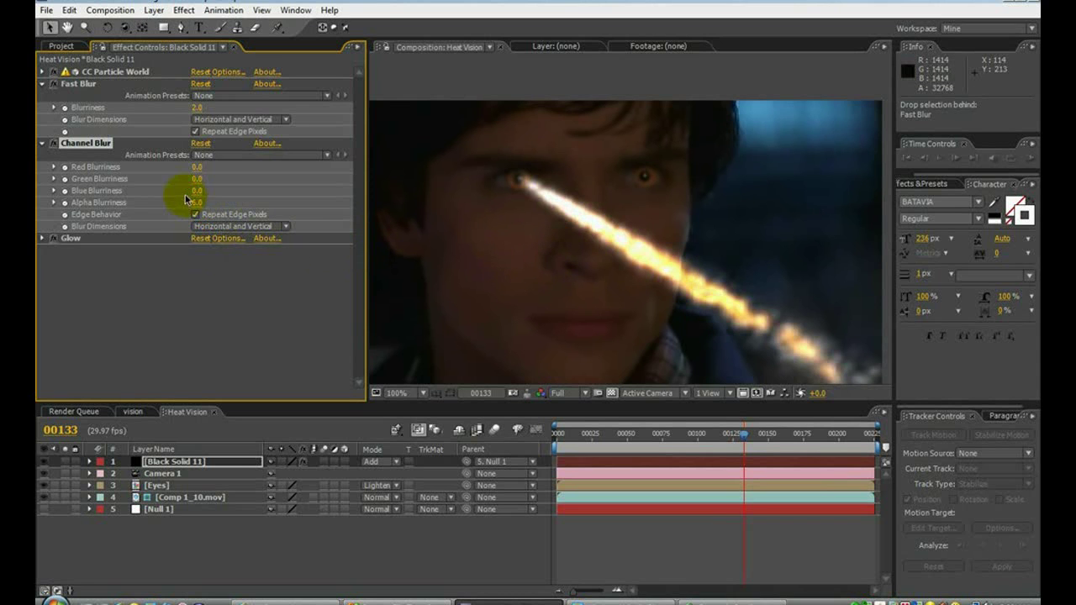
click(46, 242)
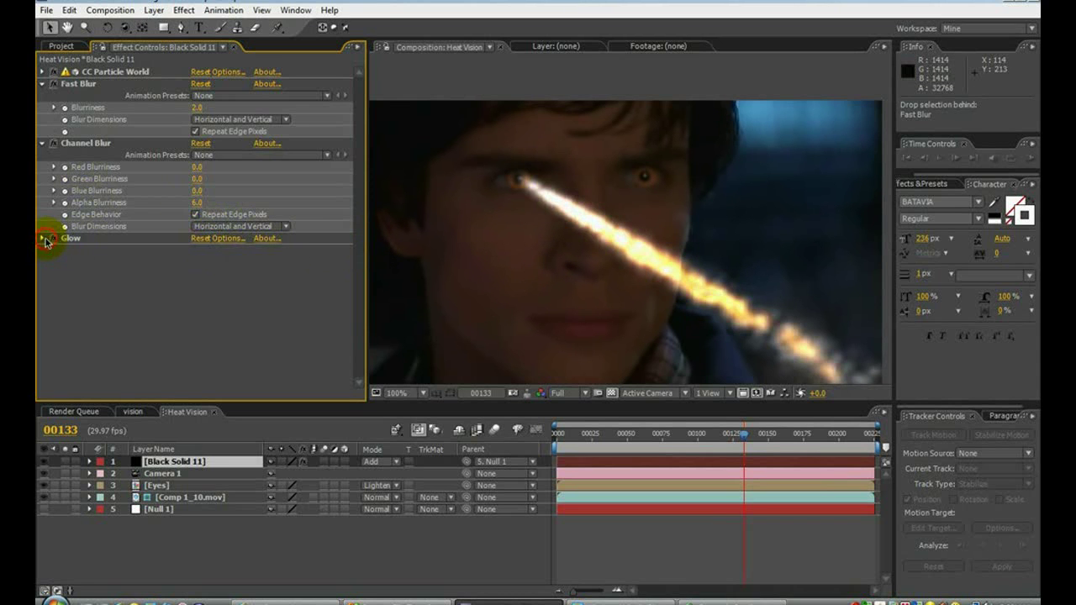
click(41, 240)
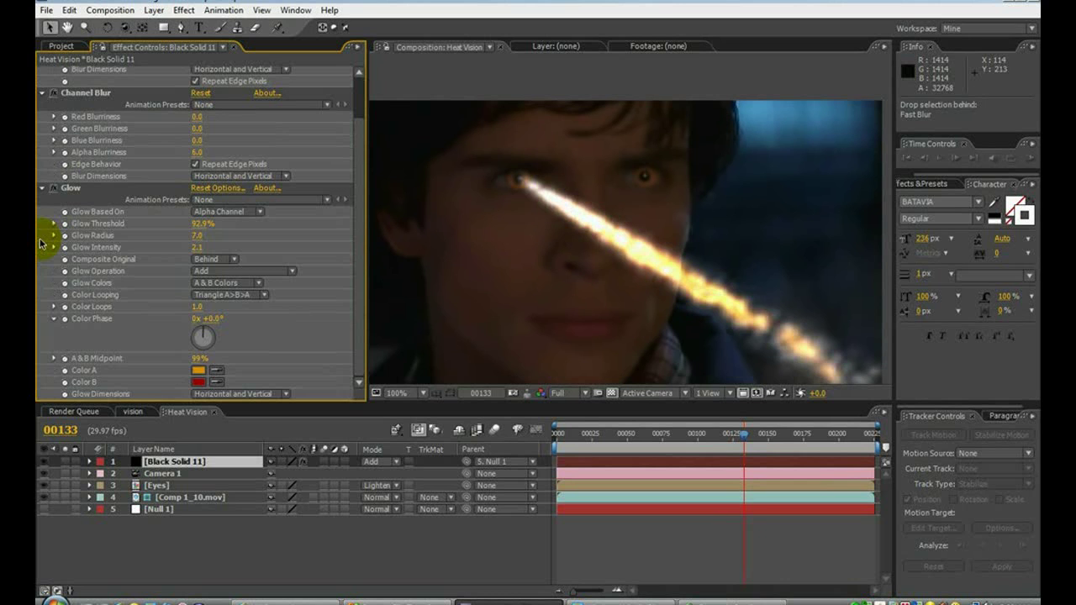
drag(193, 254, 239, 251)
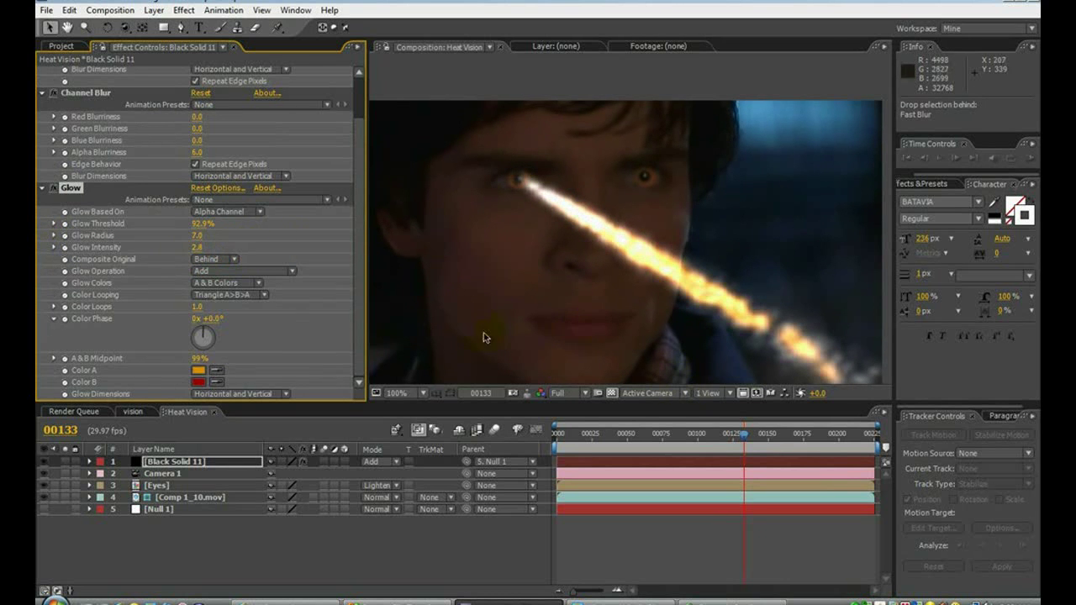
In the vision comp, set Displacement Map maximum displacement to 17.0 horizontal and -11.0 vertical.
click(132, 412)
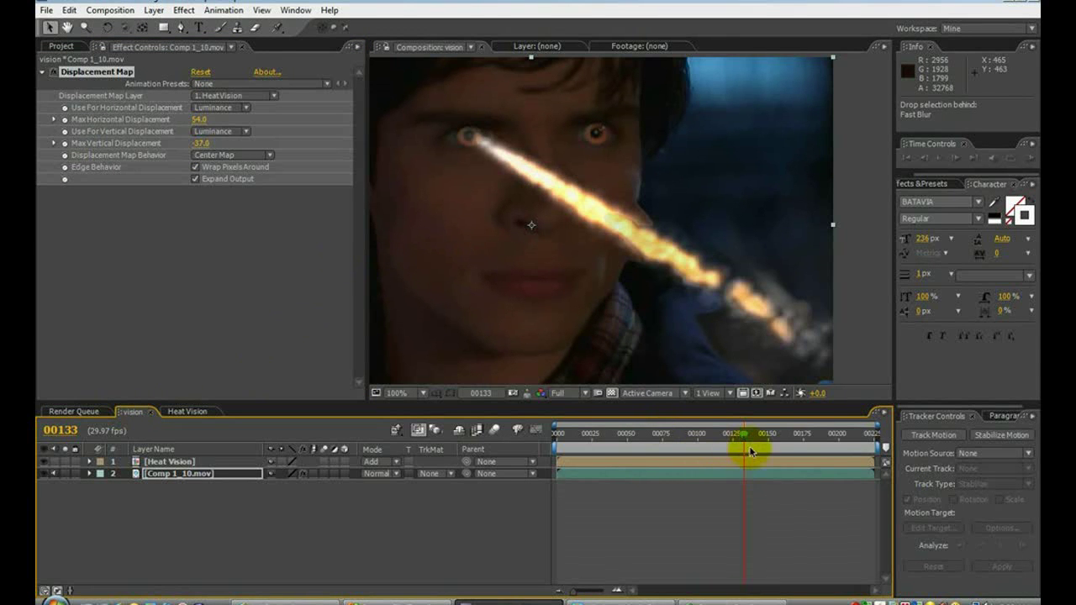
drag(748, 437, 696, 436)
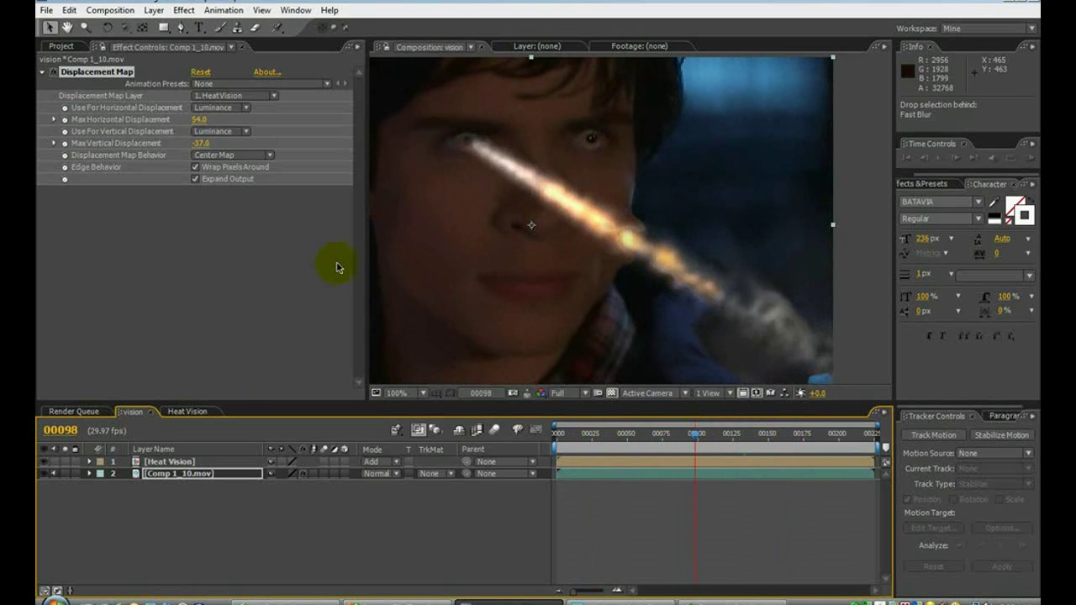
mouse_move(202, 143)
mouse_down()
mouse_move(151, 149)
mouse_move(212, 143)
mouse_move(217, 118)
mouse_move(155, 137)
mouse_move(191, 132)
mouse_up()
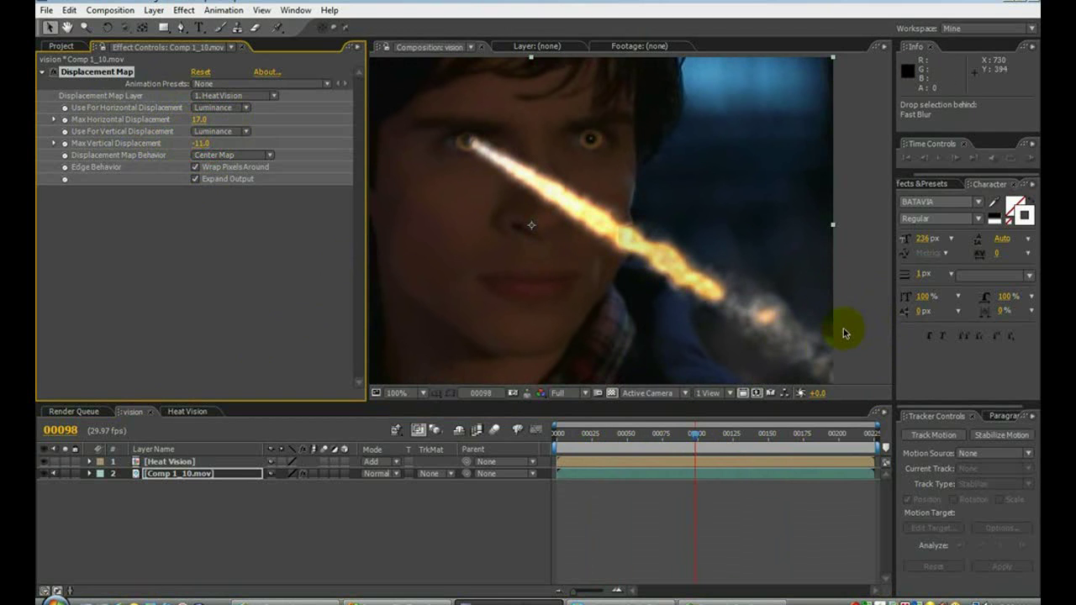
Start a RAM preview in Time Controls to watch the vision comp's beam play.
click(1031, 160)
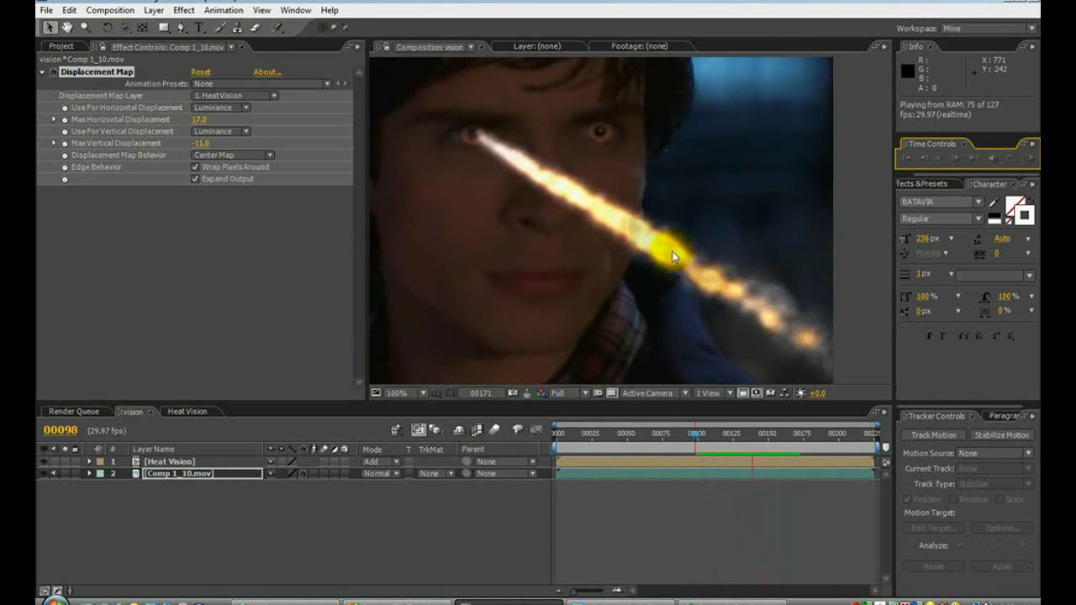
Stop the preview, step back to an earlier frame, and return to the Heat Vision comp.
click(905, 172)
mouse_move(696, 439)
mouse_down()
mouse_move(605, 434)
mouse_move(664, 435)
mouse_up()
click(190, 411)
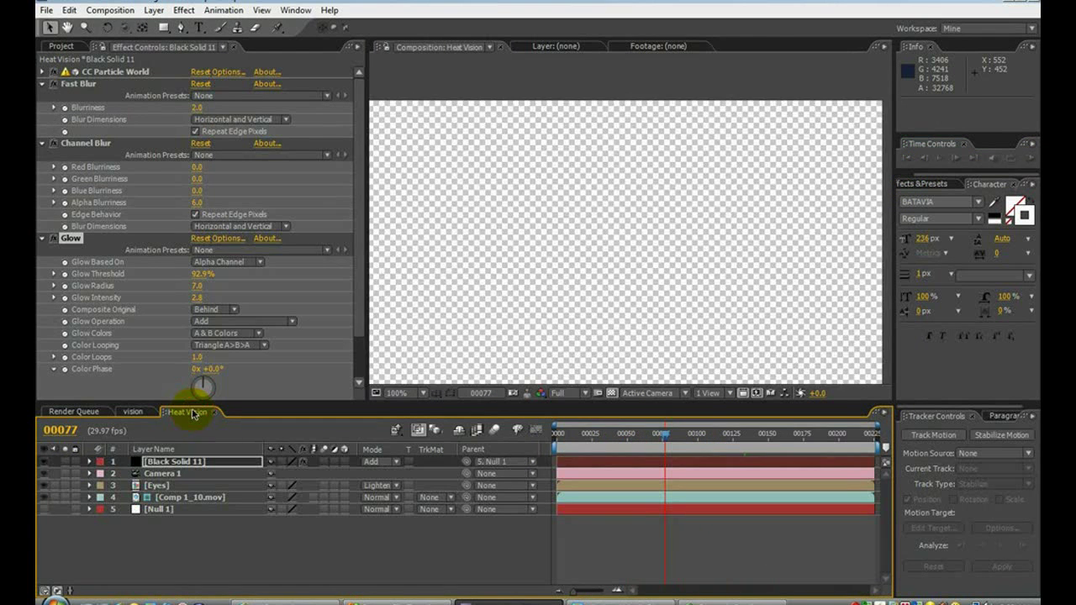
Reveal Black Solid 11's CC Particle World settings in the timeline, showing Birth Rate 2256.6.
click(180, 463)
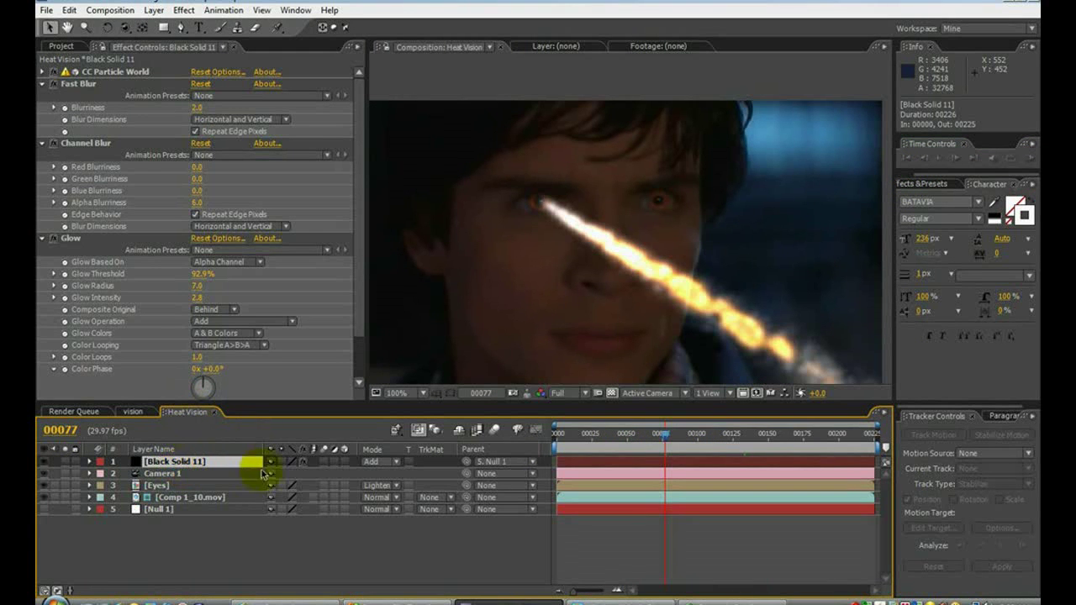
click(89, 461)
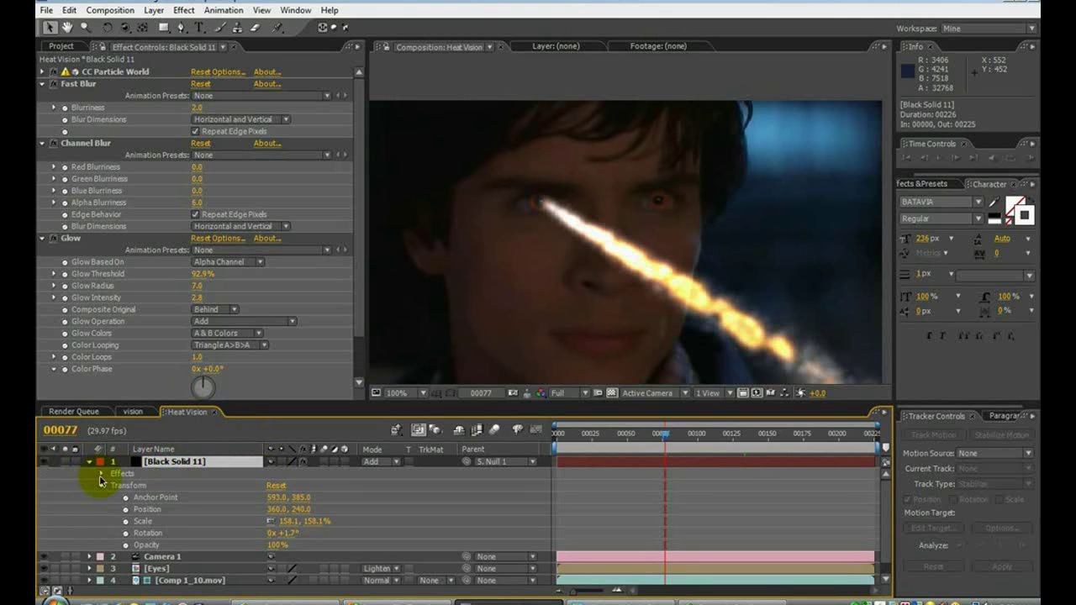
click(101, 474)
click(112, 486)
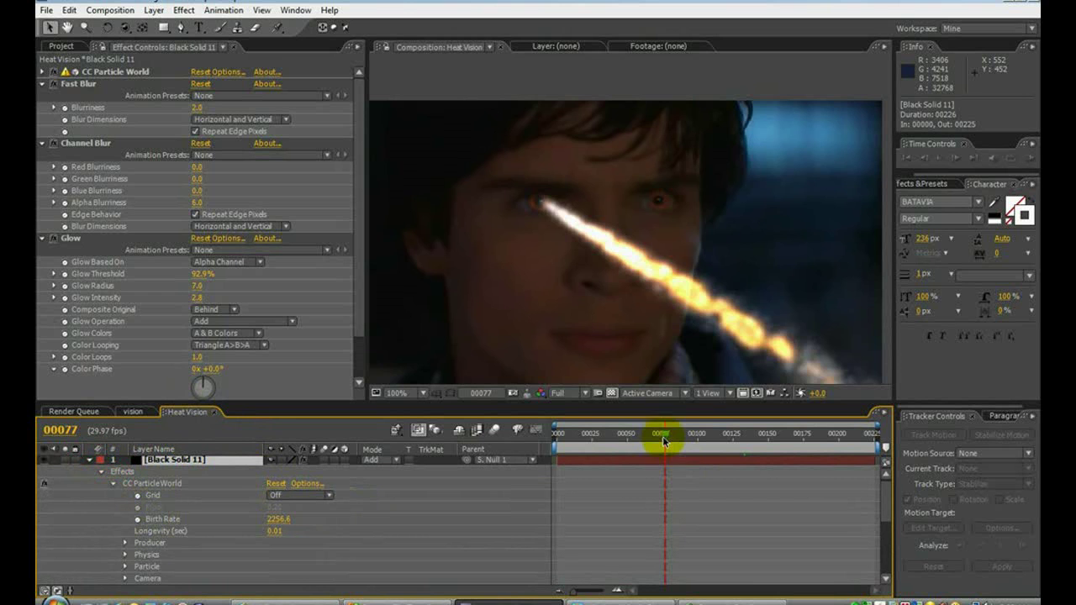
mouse_move(649, 444)
mouse_down()
mouse_move(631, 443)
mouse_move(696, 439)
mouse_move(630, 446)
mouse_move(760, 441)
mouse_move(608, 451)
mouse_move(654, 440)
mouse_up()
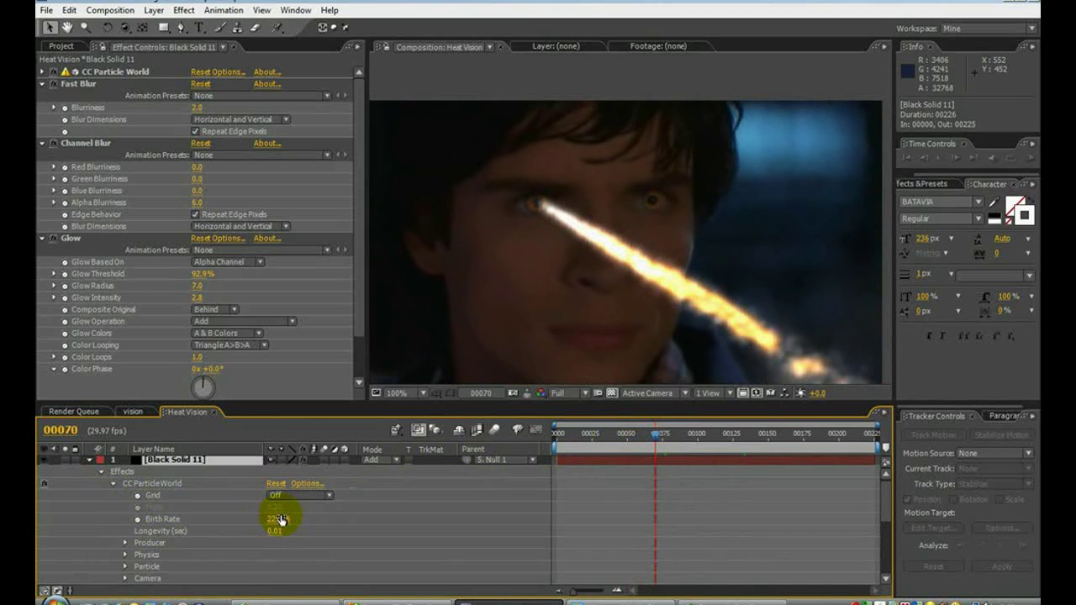
Keyframe Birth Rate at 2256.6 on frame 71 and 0.0 on frame 69.
click(138, 521)
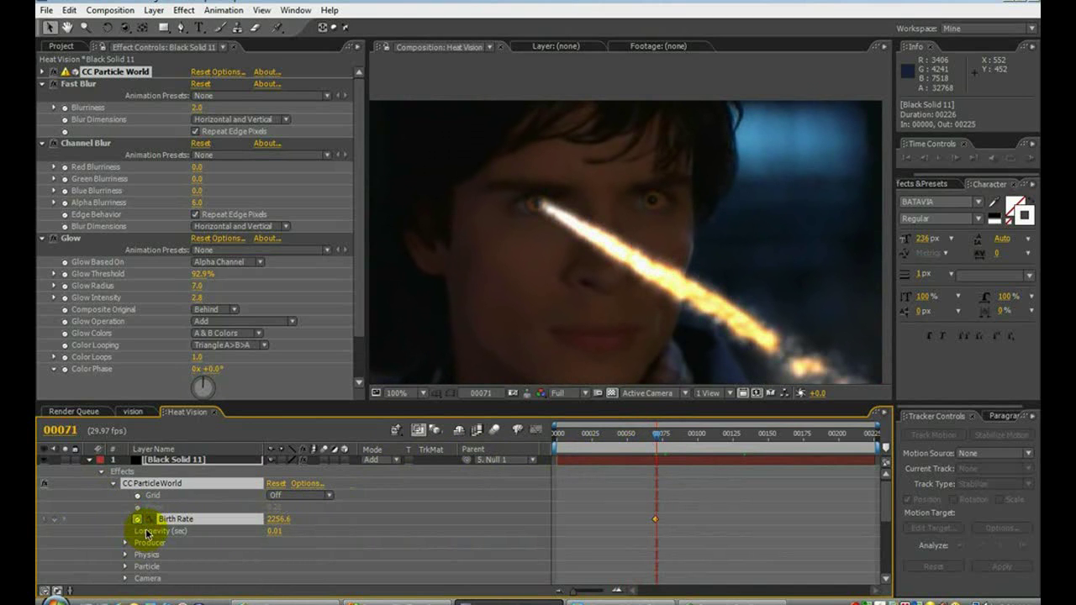
key(Page_Up)
key(Page_Up)
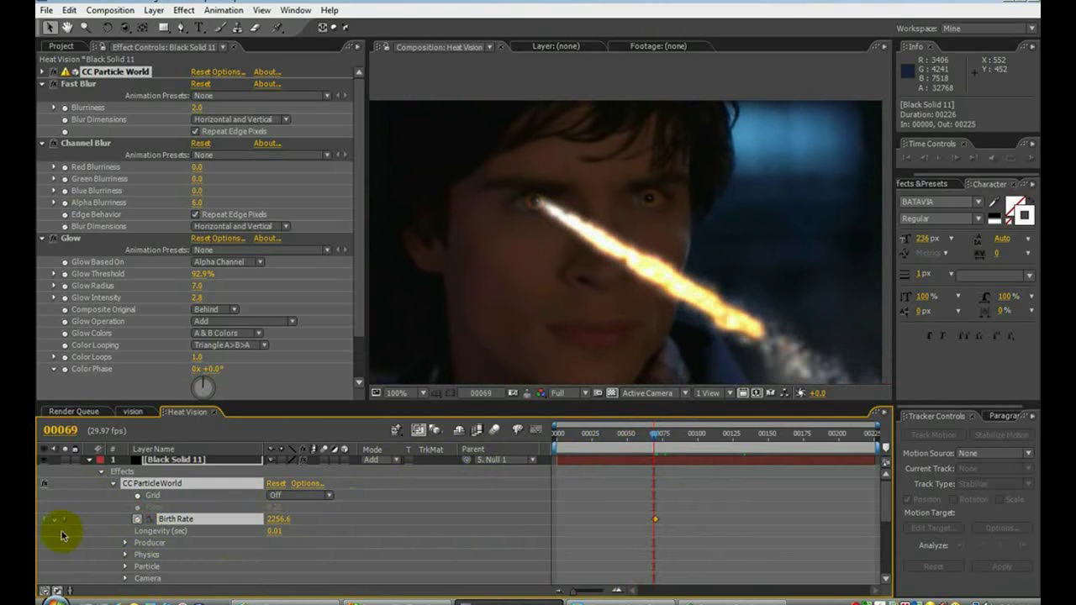
click(275, 519)
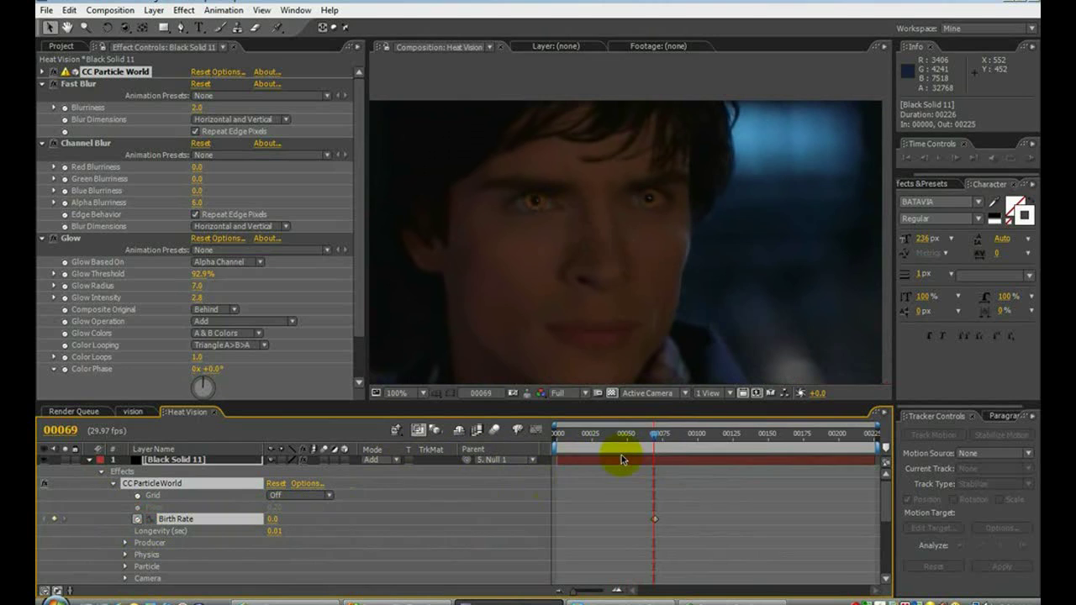
drag(653, 438, 696, 437)
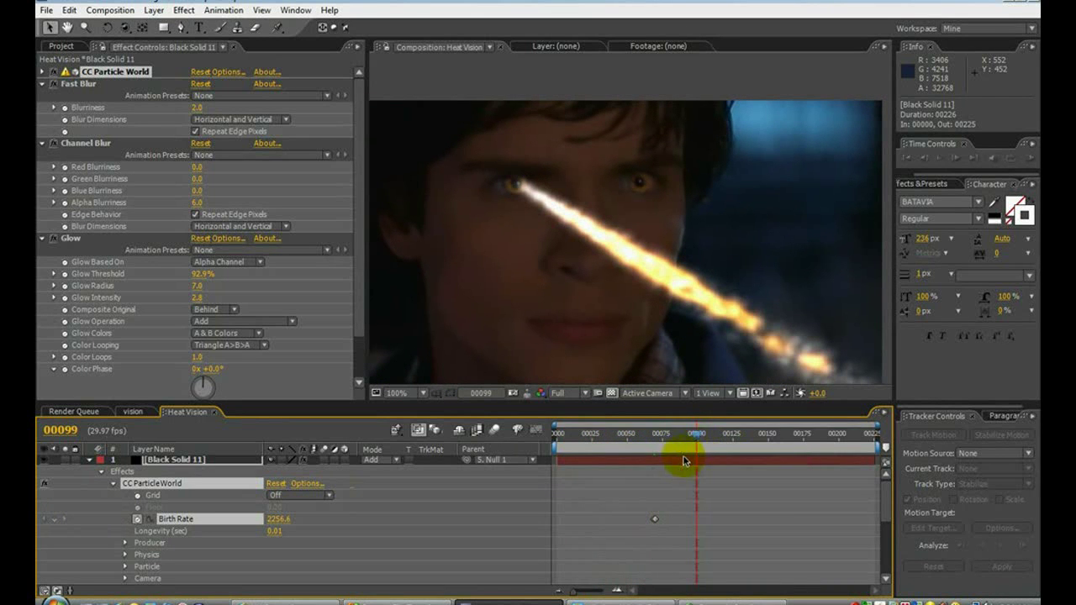
Duplicate the Black Solid 11 beam layer from the Edit menu.
click(90, 460)
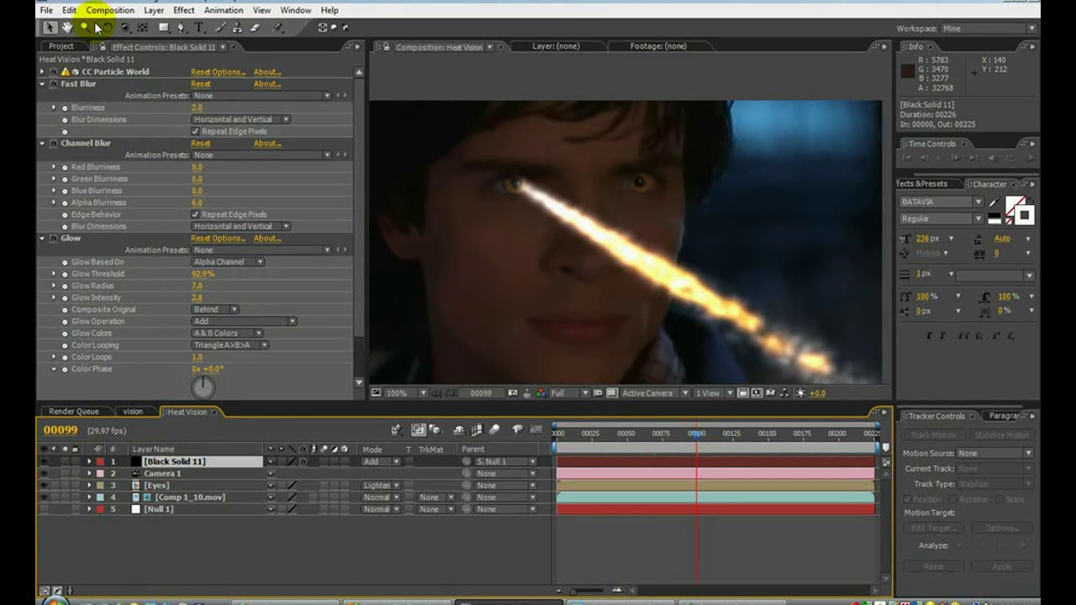
click(71, 10)
click(79, 144)
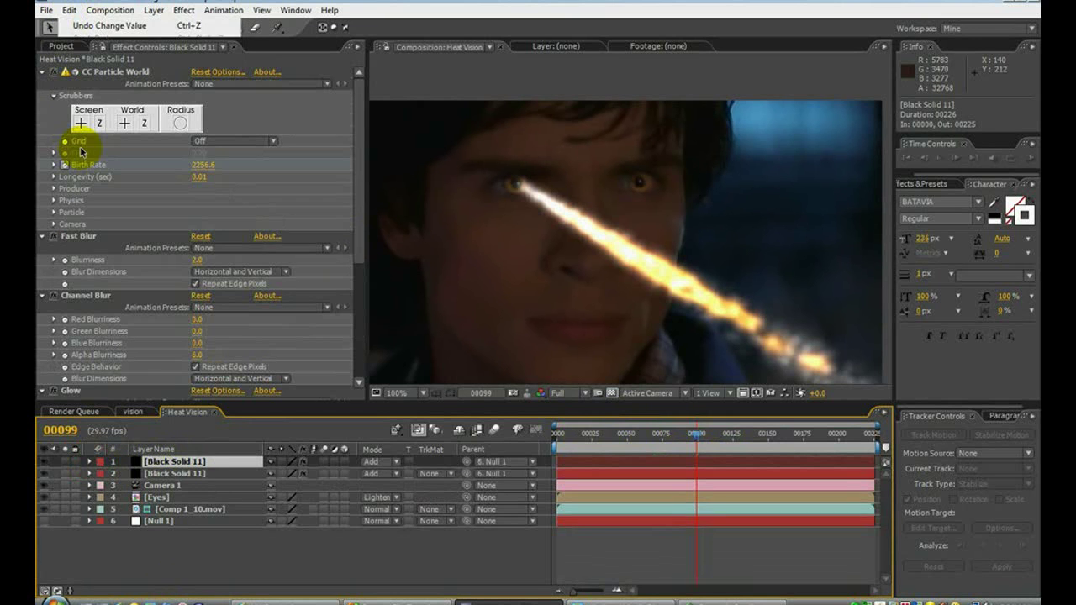
Move the top beam layer's anchor point so its beam starts at one eye.
click(179, 461)
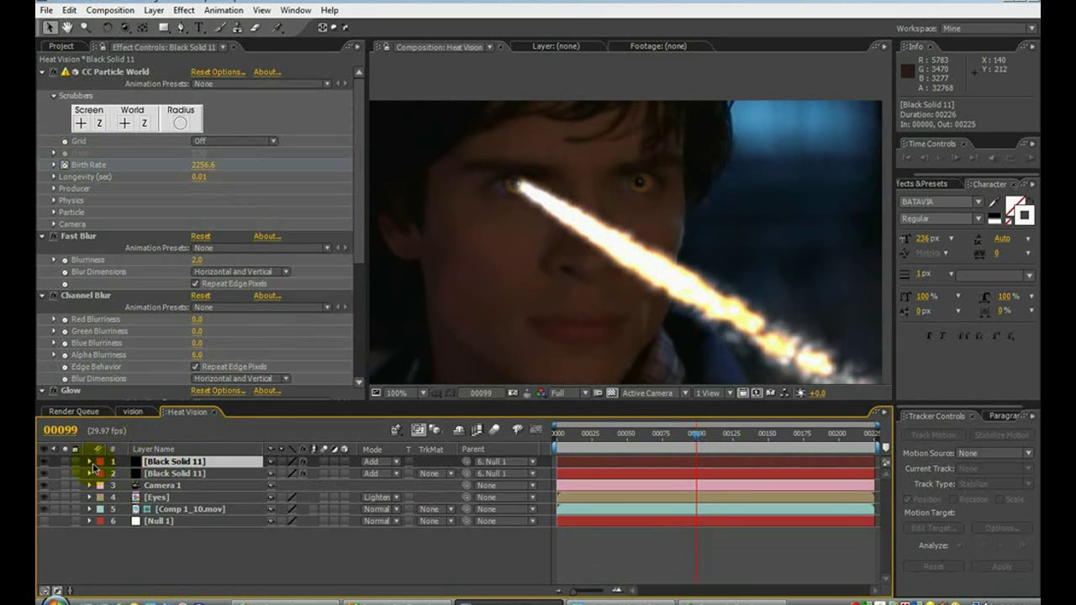
click(89, 461)
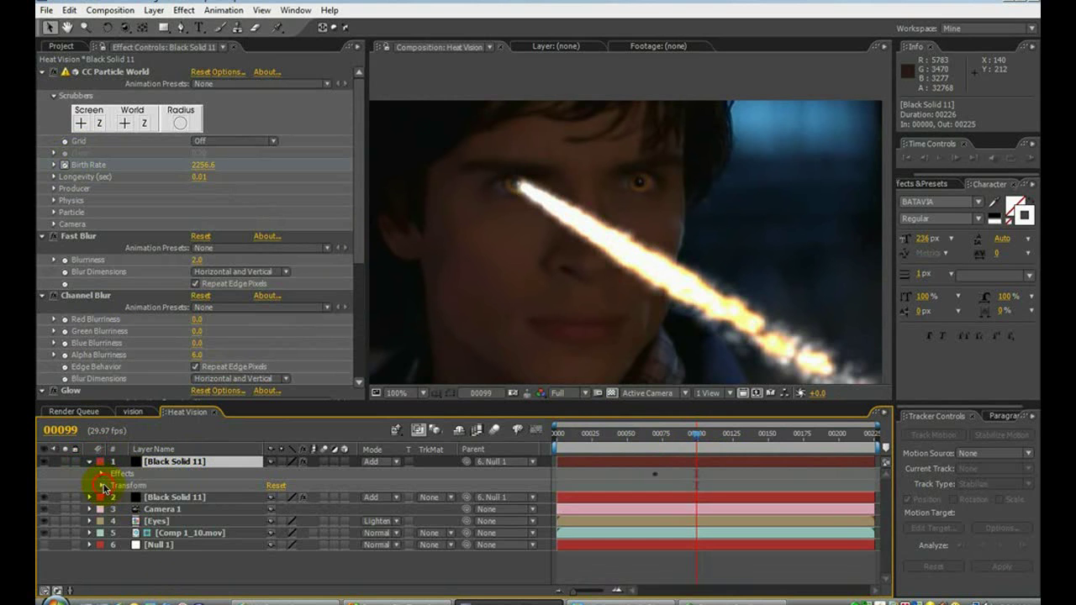
click(102, 485)
drag(271, 501, 215, 488)
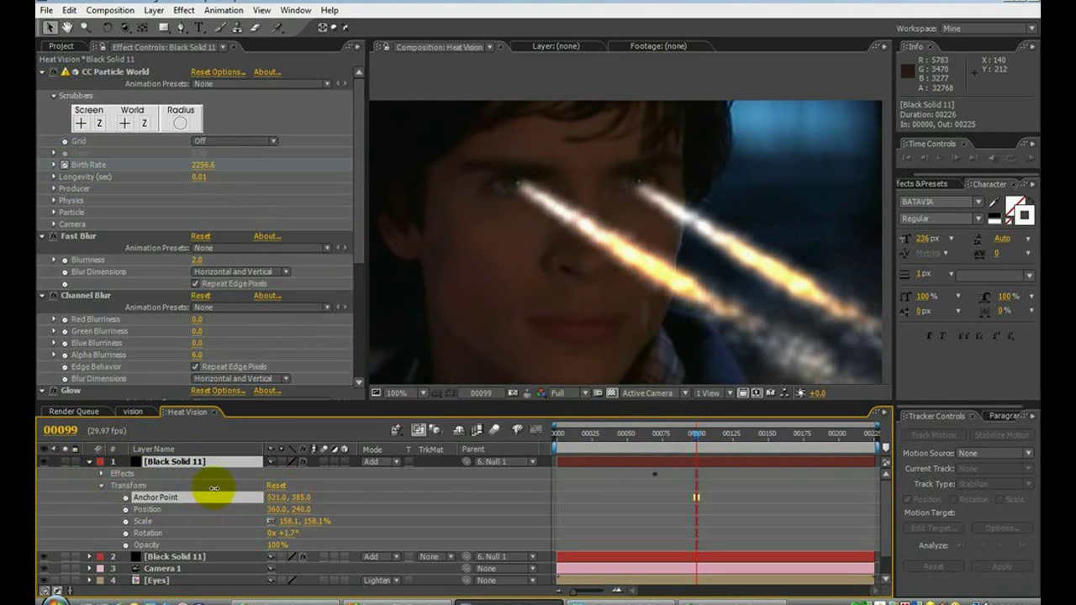
key(period)
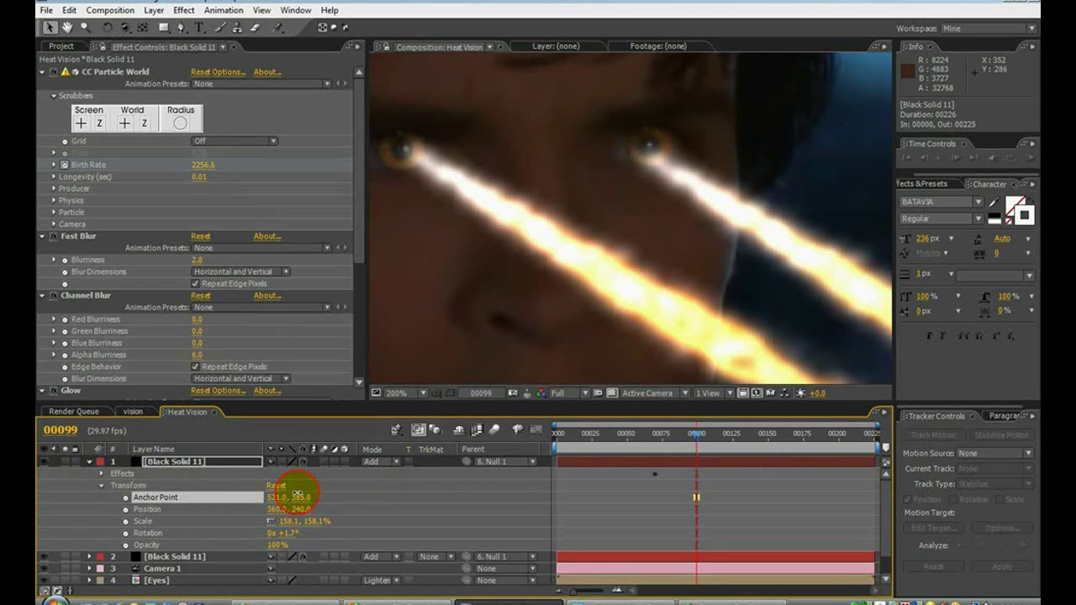
drag(298, 496, 290, 497)
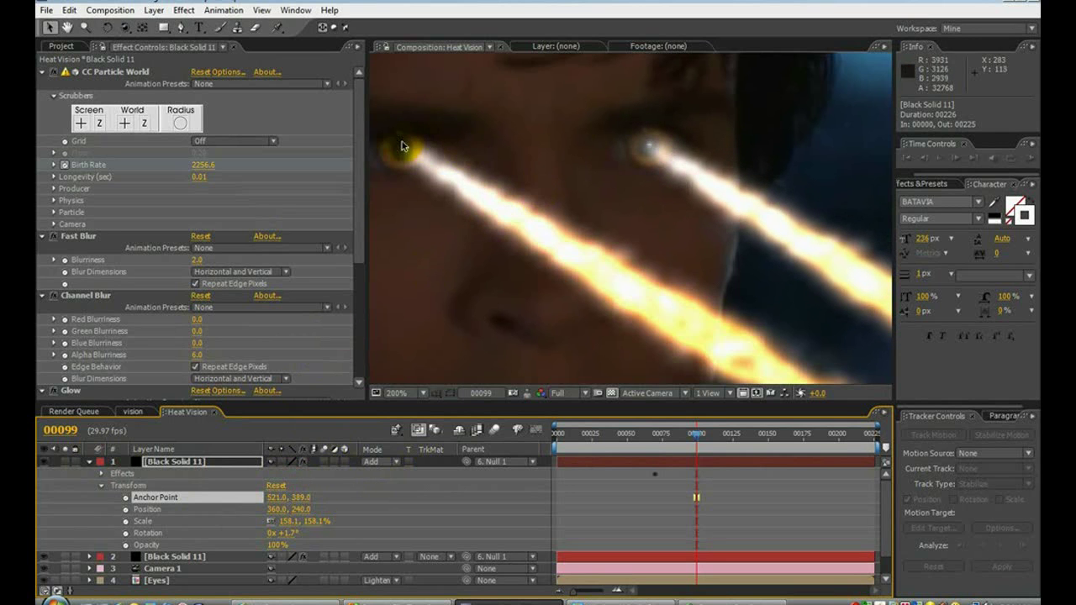
Shift the second beam layer's anchor point onto the other eye, then collapse the layer.
click(162, 556)
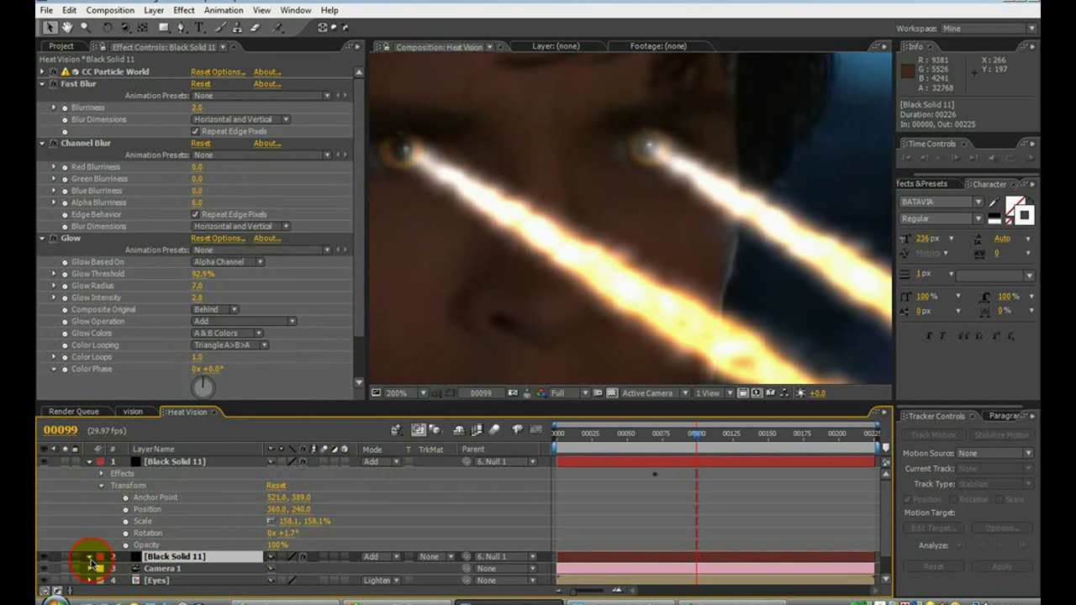
click(89, 557)
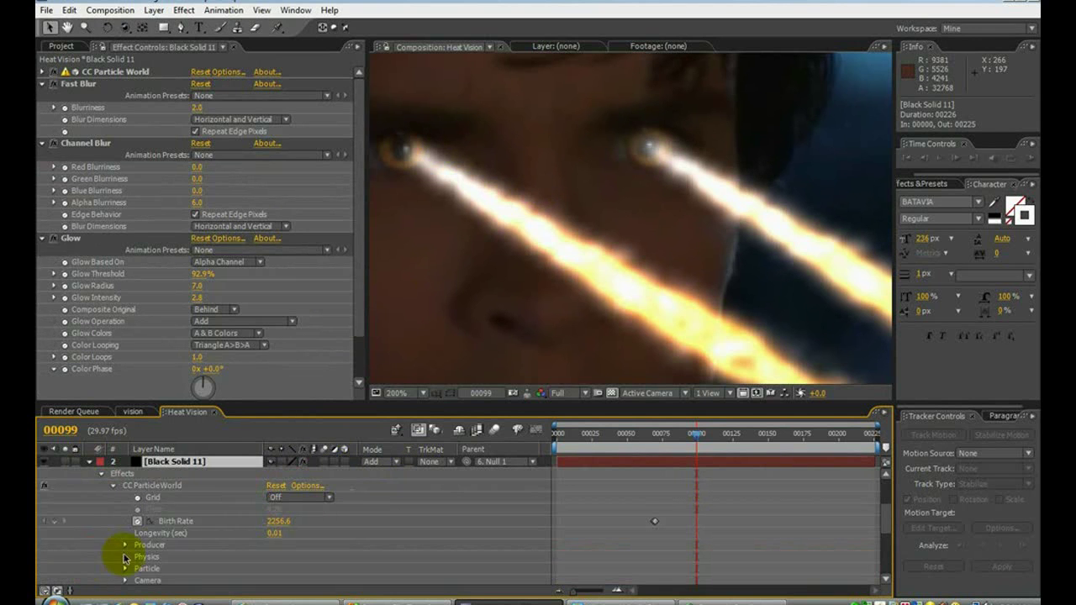
click(101, 475)
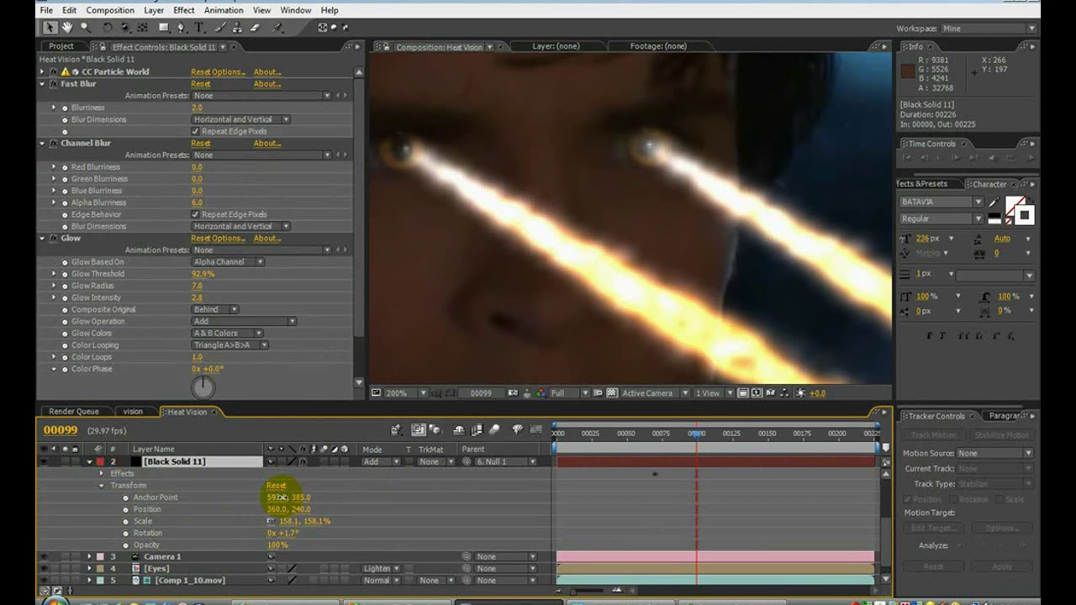
drag(277, 497, 280, 496)
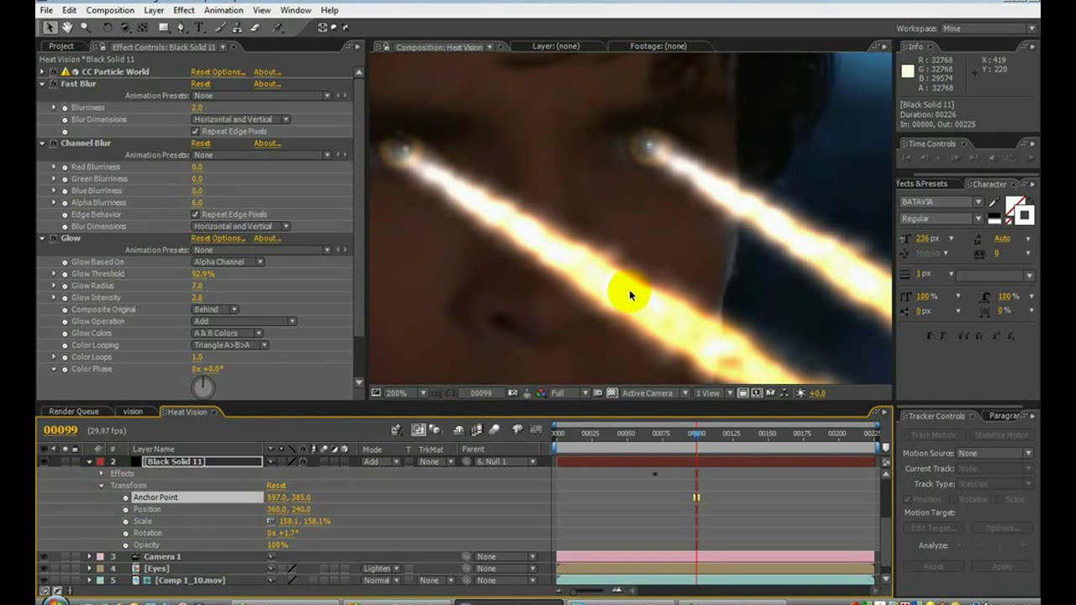
scroll(629, 289, down, 1)
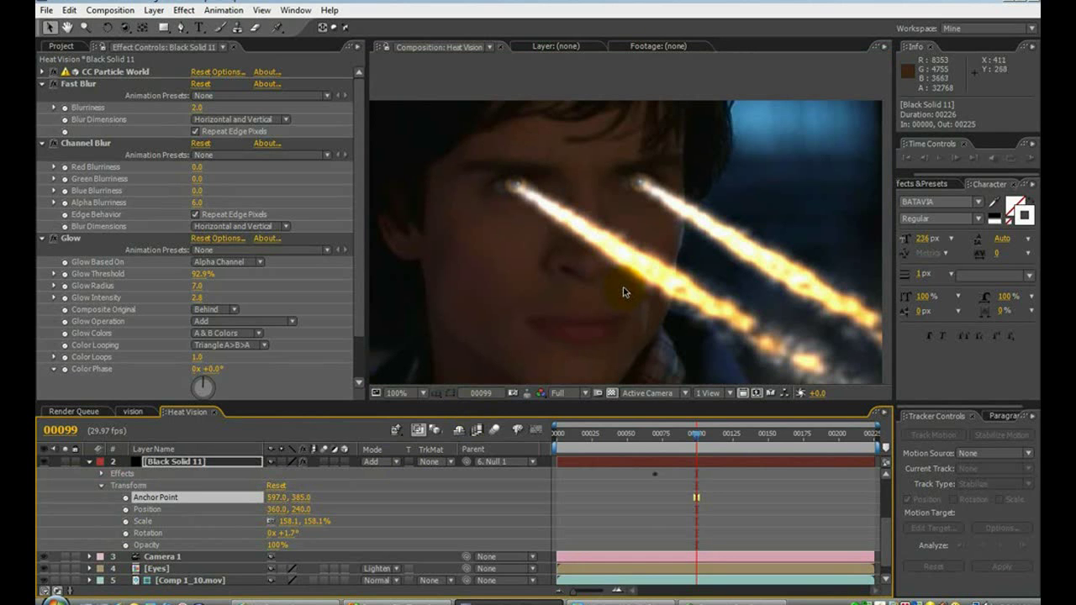
click(89, 462)
Orbit Camera 1 so the fire beams face the viewer.
scroll(664, 244, down, 1)
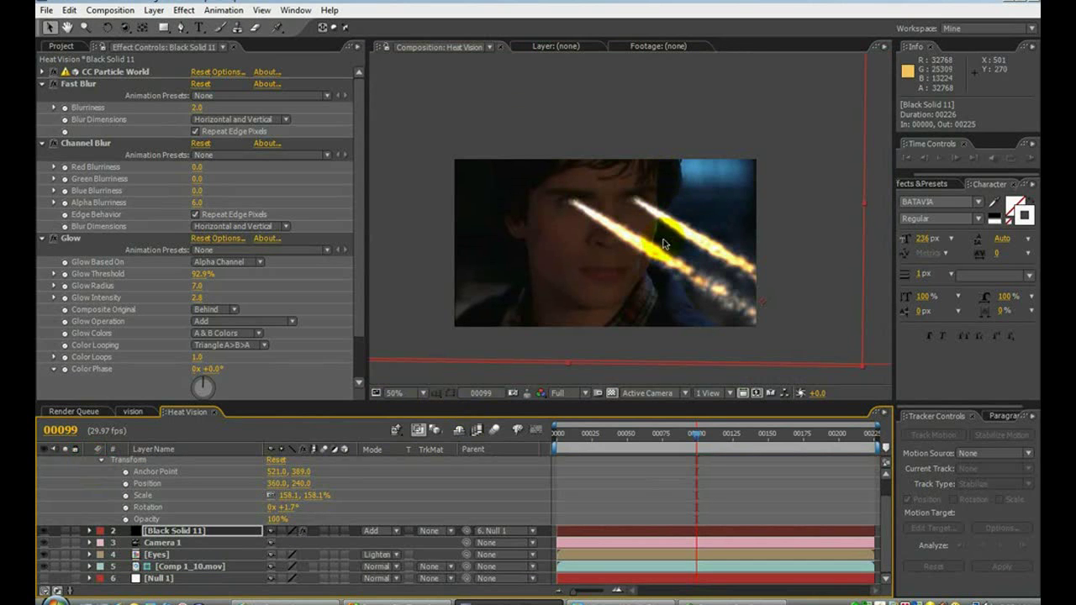
click(130, 30)
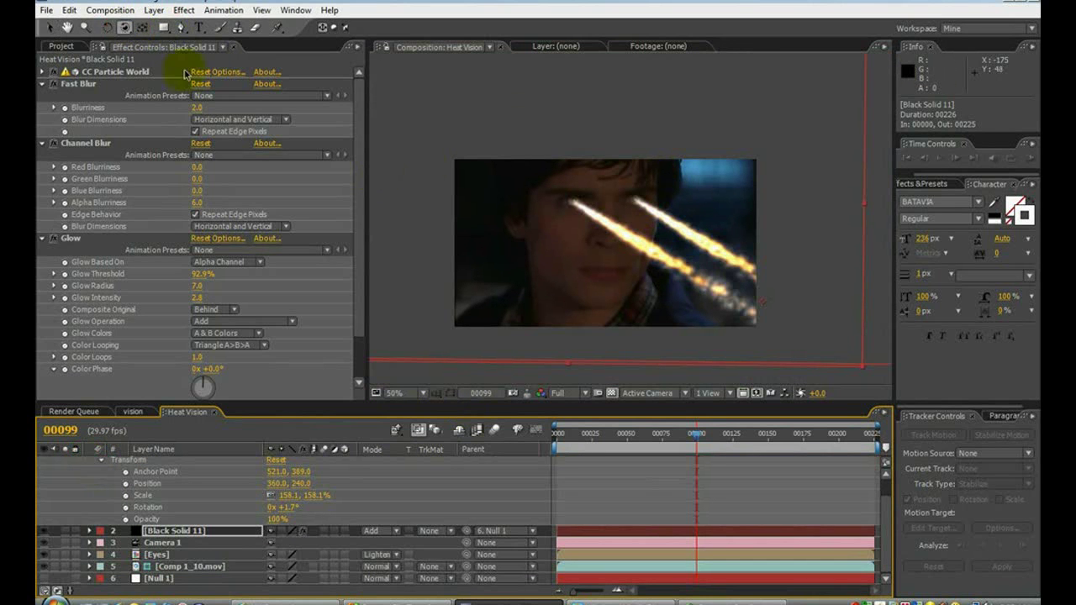
drag(670, 269, 632, 248)
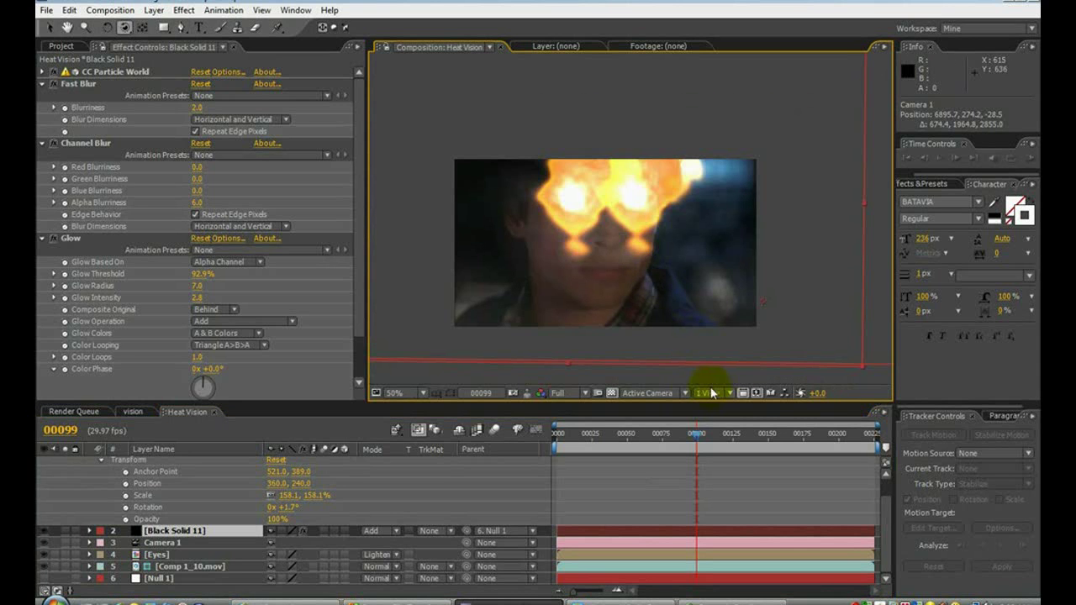
Move to frame 172 and expand CC Particle World in Effect Controls.
drag(710, 438, 802, 409)
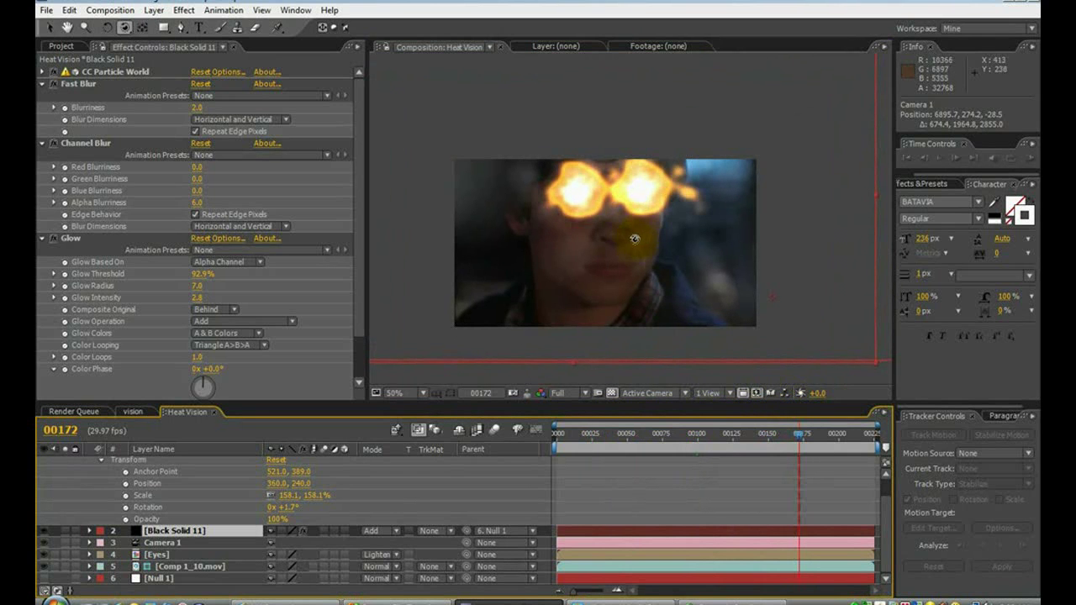
scroll(623, 289, up, 2)
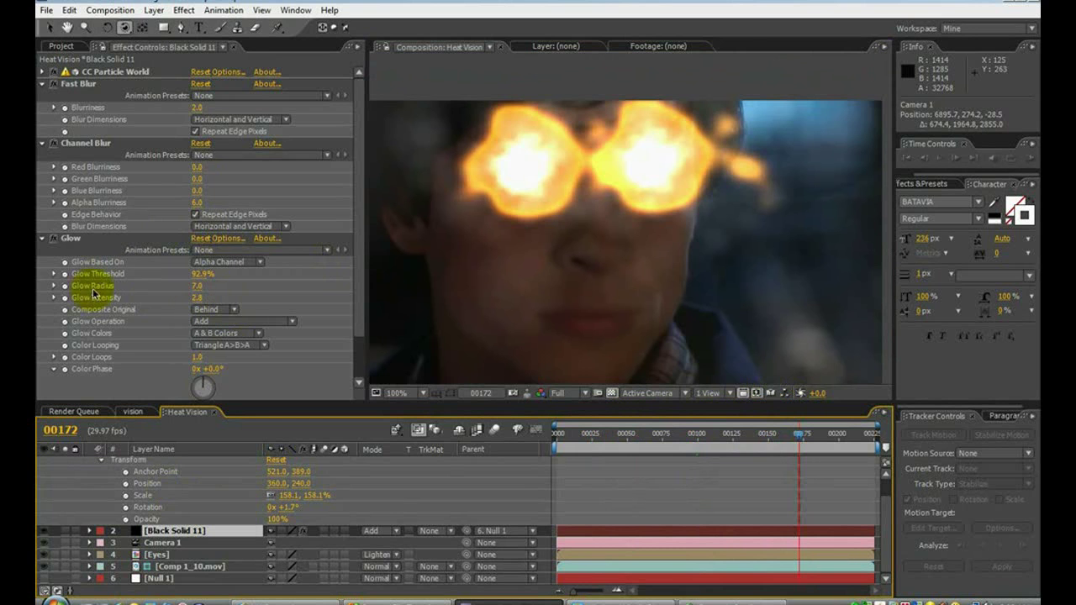
click(42, 73)
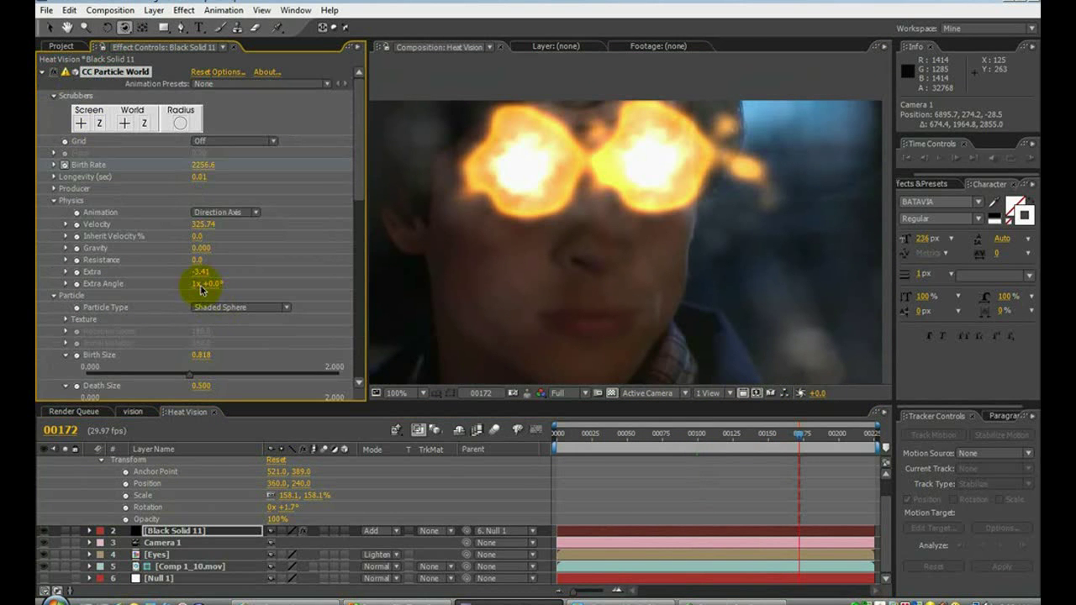
Set CC Particle World's Physics Extra to -4.19 so the eye fire billows wider.
drag(200, 275, 423, 291)
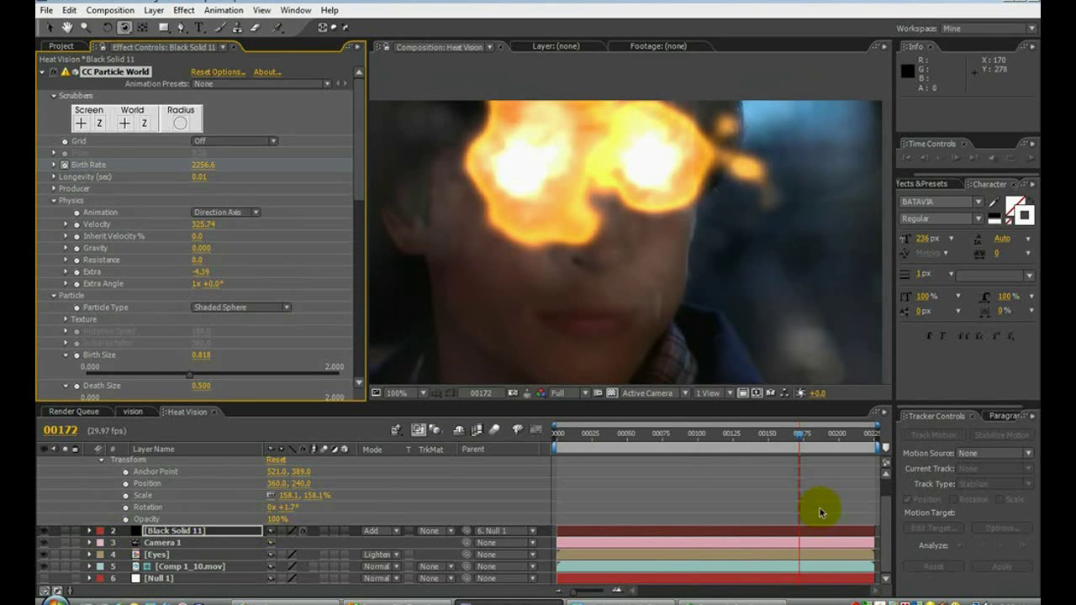
Duplicate the particle layer and set the copy's Physics Extra to -4.38.
key(ctrl+d)
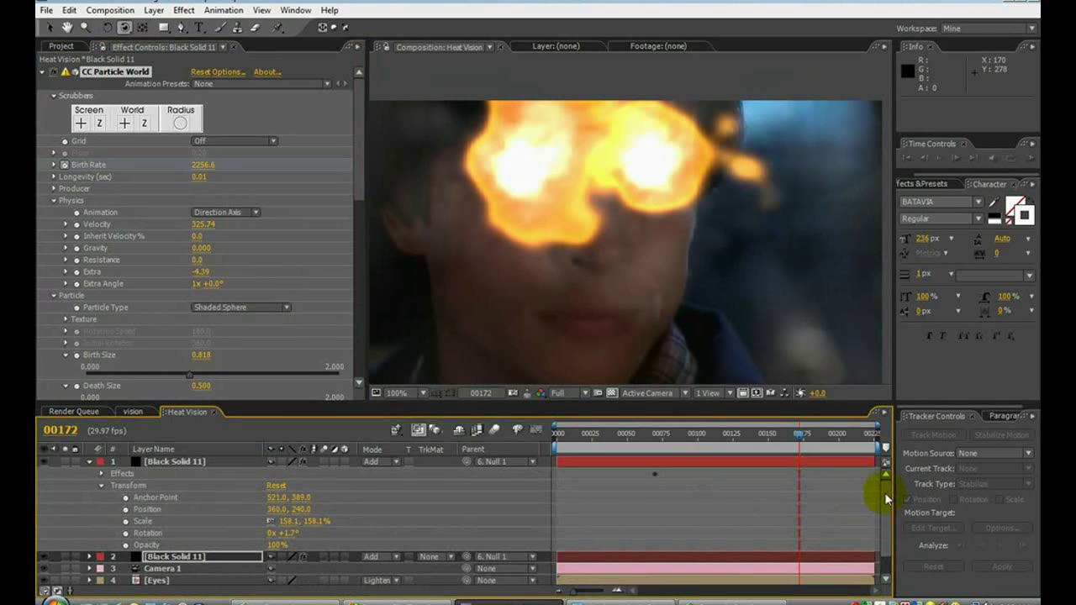
click(206, 462)
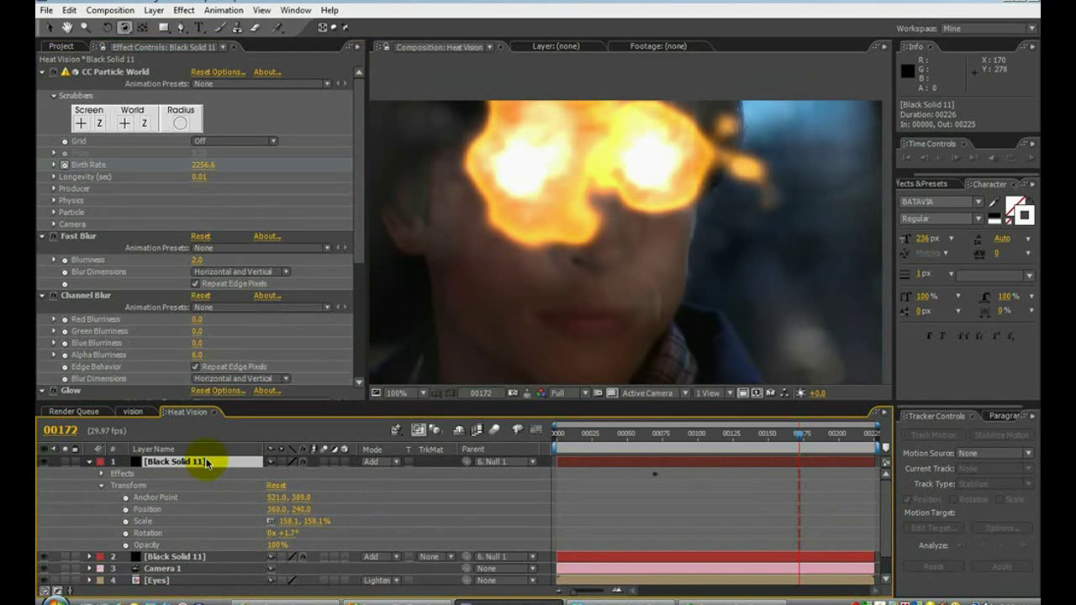
click(52, 213)
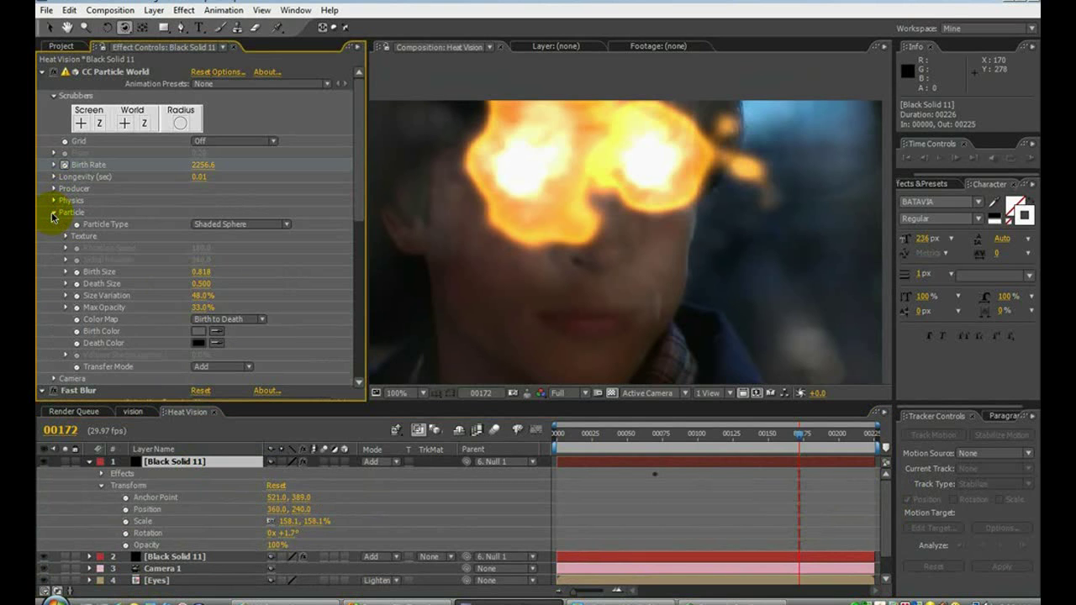
click(53, 202)
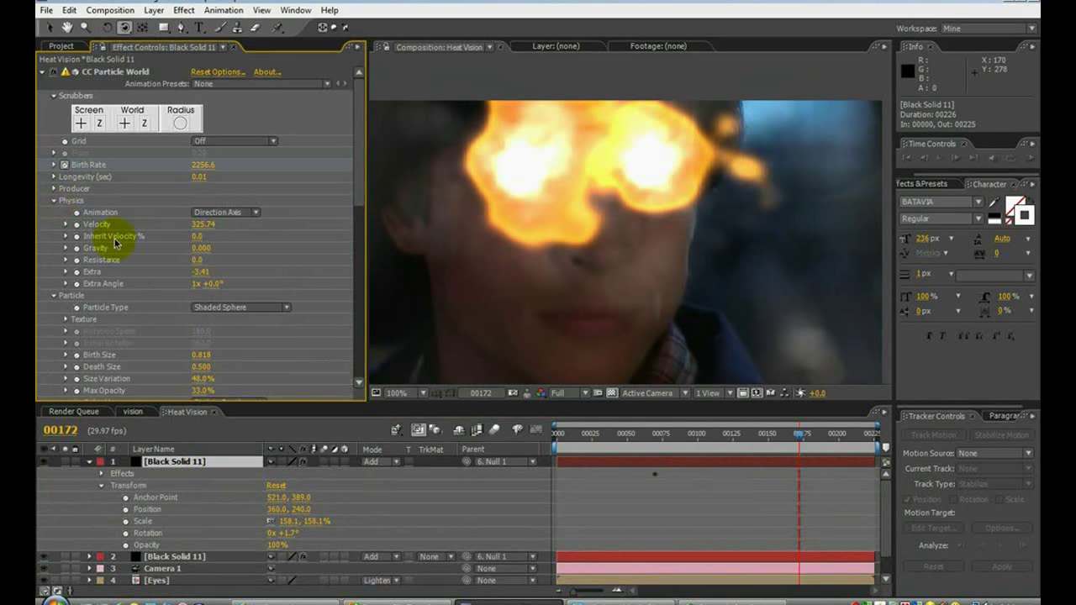
drag(202, 272, 148, 273)
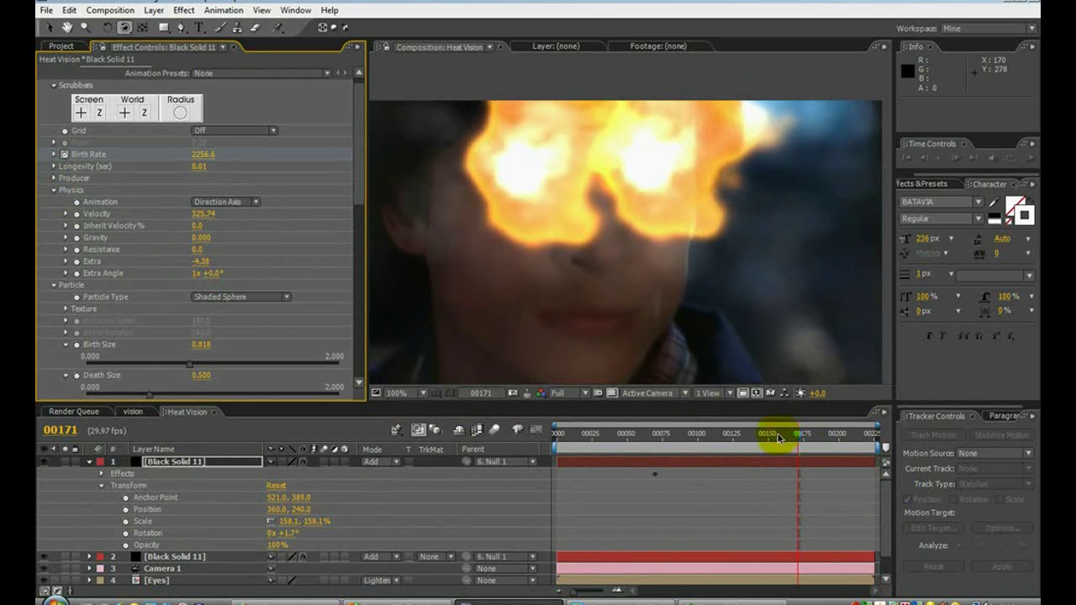
Scrub back through the shot to review the fuller fire burst.
mouse_move(778, 437)
mouse_down()
mouse_move(653, 435)
mouse_move(769, 422)
mouse_move(783, 430)
mouse_up()
scroll(609, 282, down, 2)
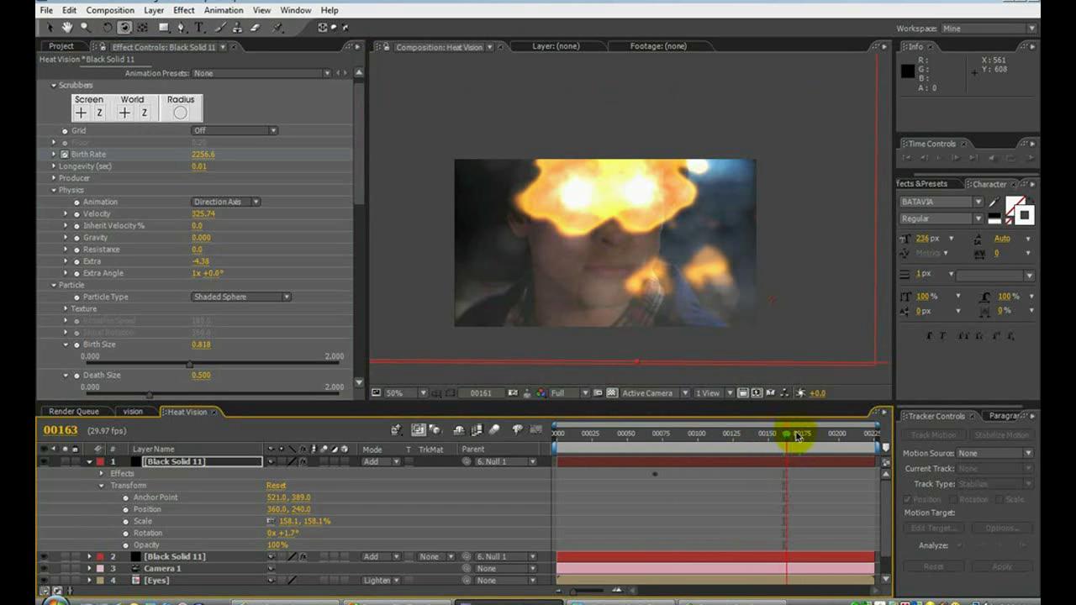
drag(797, 437, 738, 435)
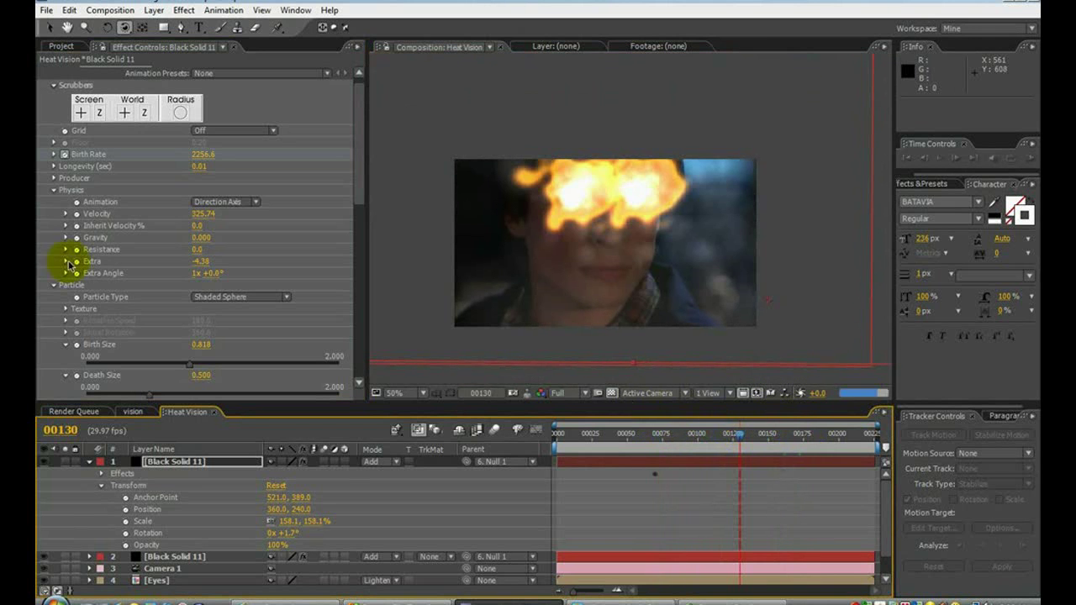
Reduce the particles' Max Opacity and keyframe the first fire layer's Opacity from 100%.
drag(361, 175, 373, 247)
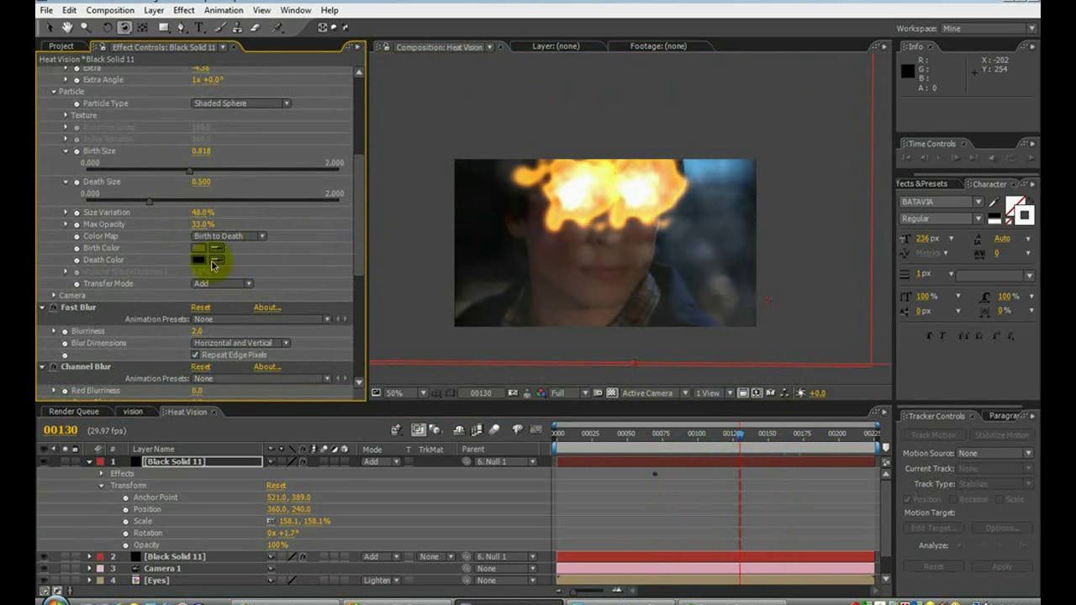
mouse_move(195, 225)
mouse_down()
mouse_move(180, 225)
mouse_move(229, 214)
mouse_move(201, 226)
mouse_up()
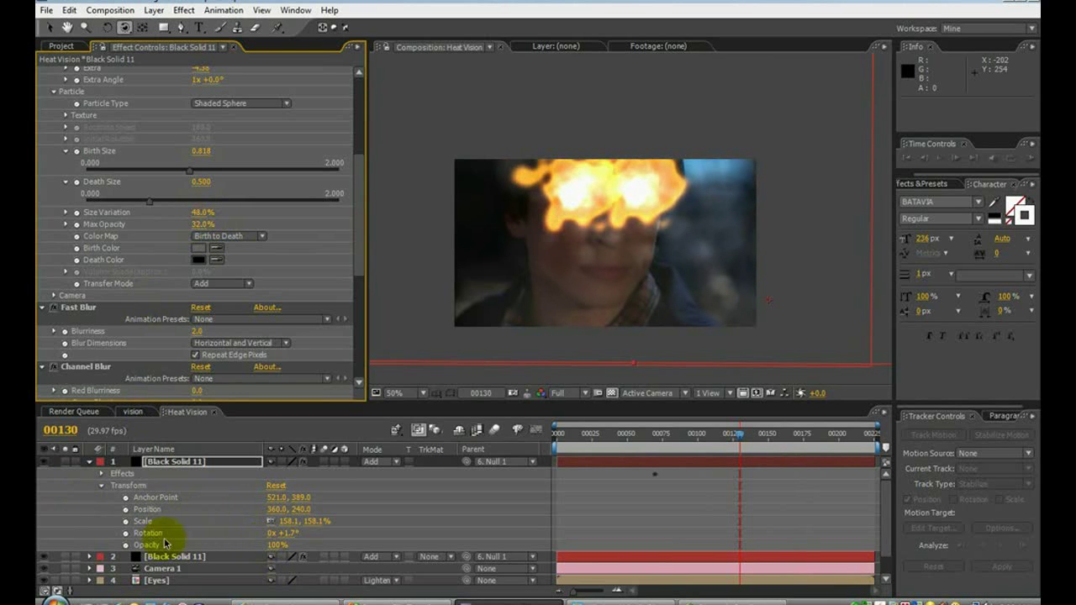
mouse_move(269, 548)
mouse_down()
mouse_move(229, 542)
mouse_move(284, 539)
mouse_move(267, 542)
mouse_up()
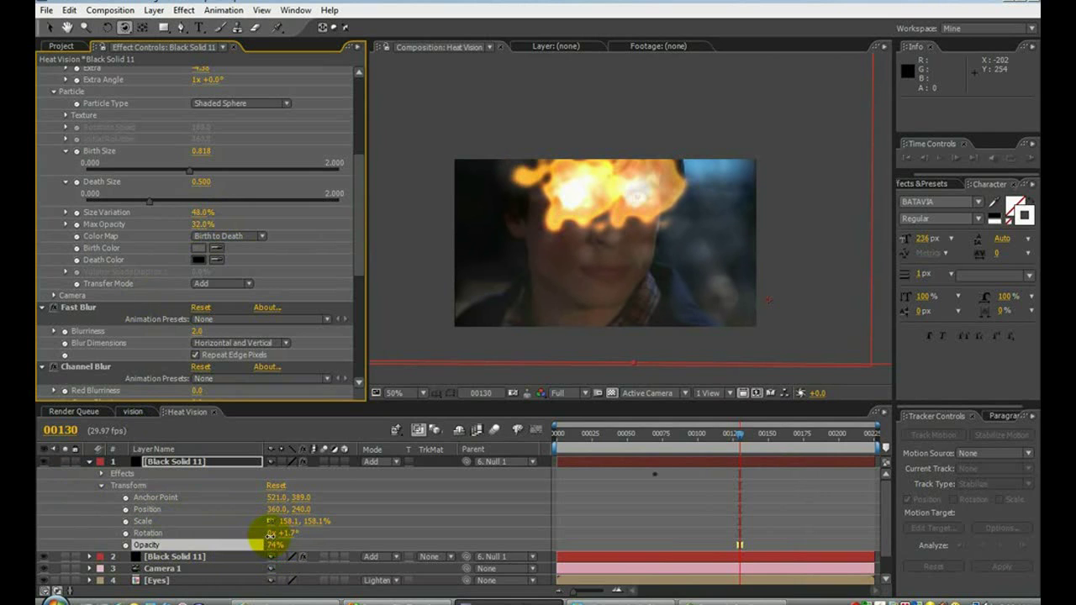
drag(269, 535, 270, 541)
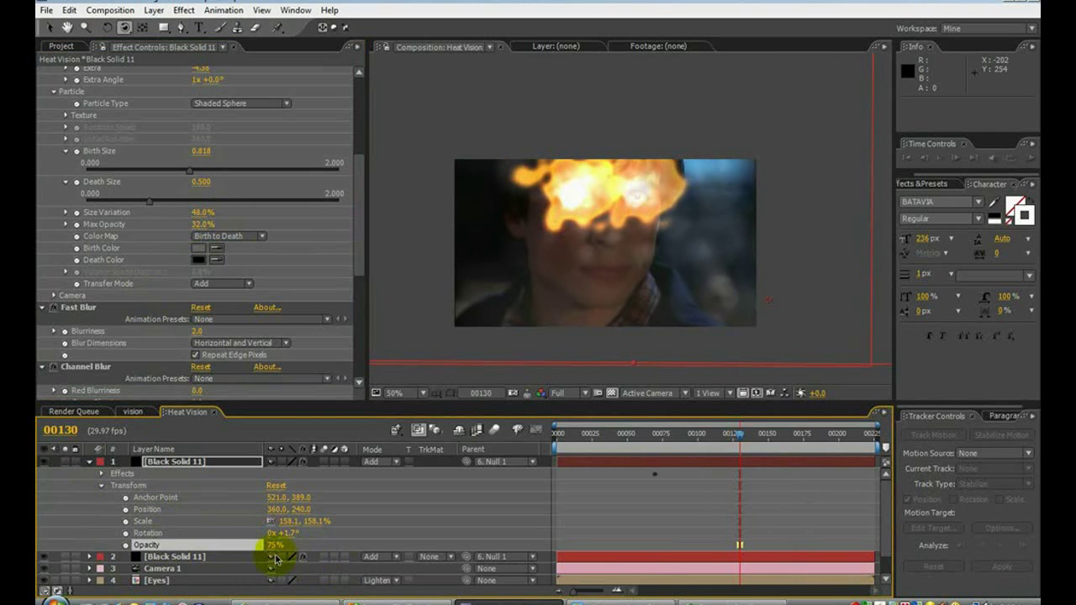
Dim the second fire layer and fine-tune the first, leaving opacities at 79% and 89%.
click(89, 557)
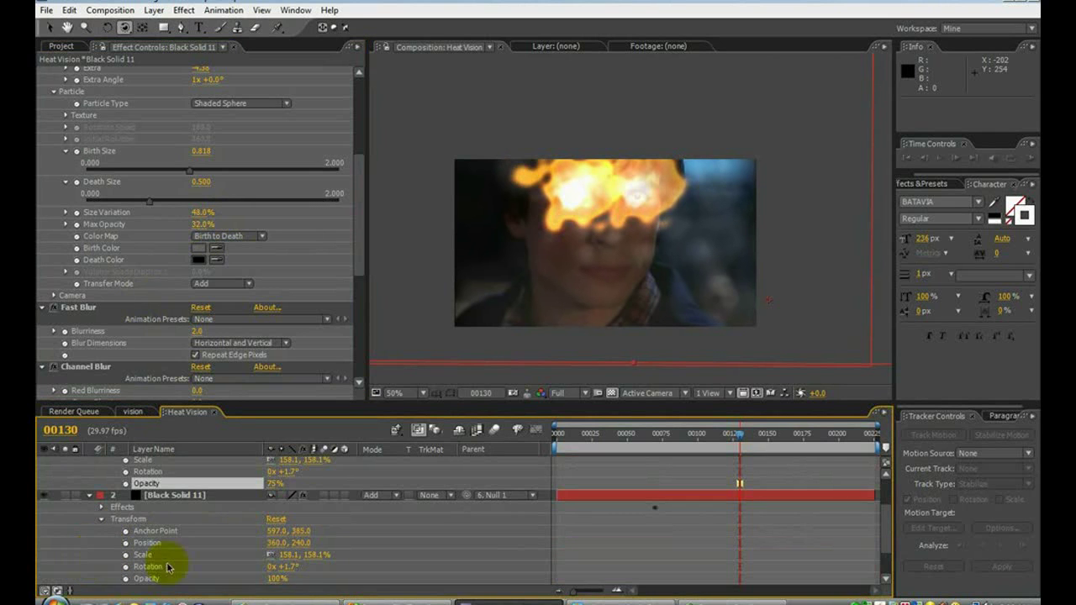
drag(284, 582, 263, 577)
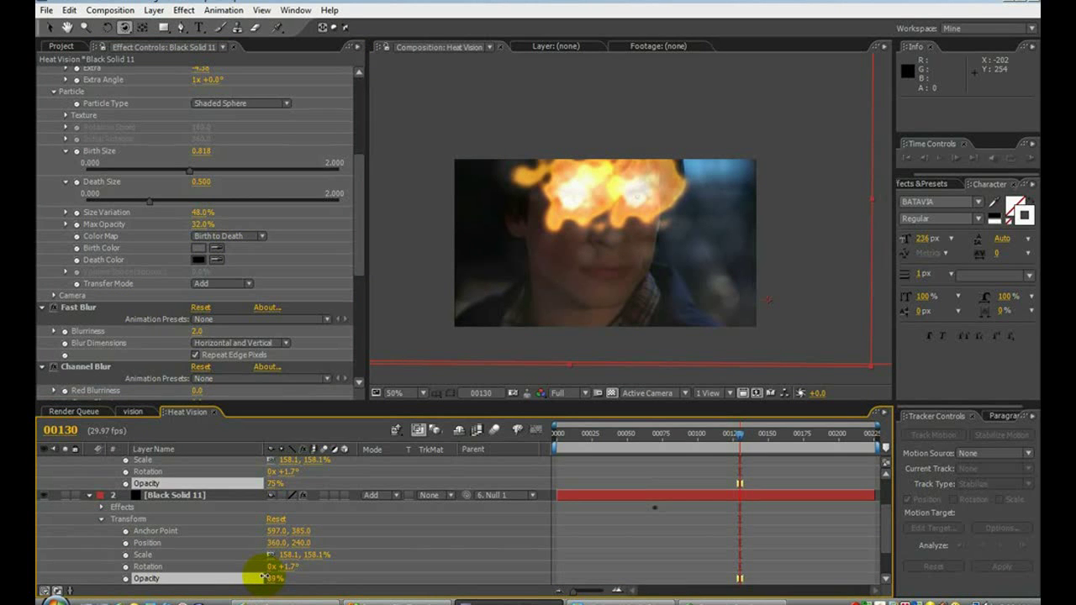
click(264, 578)
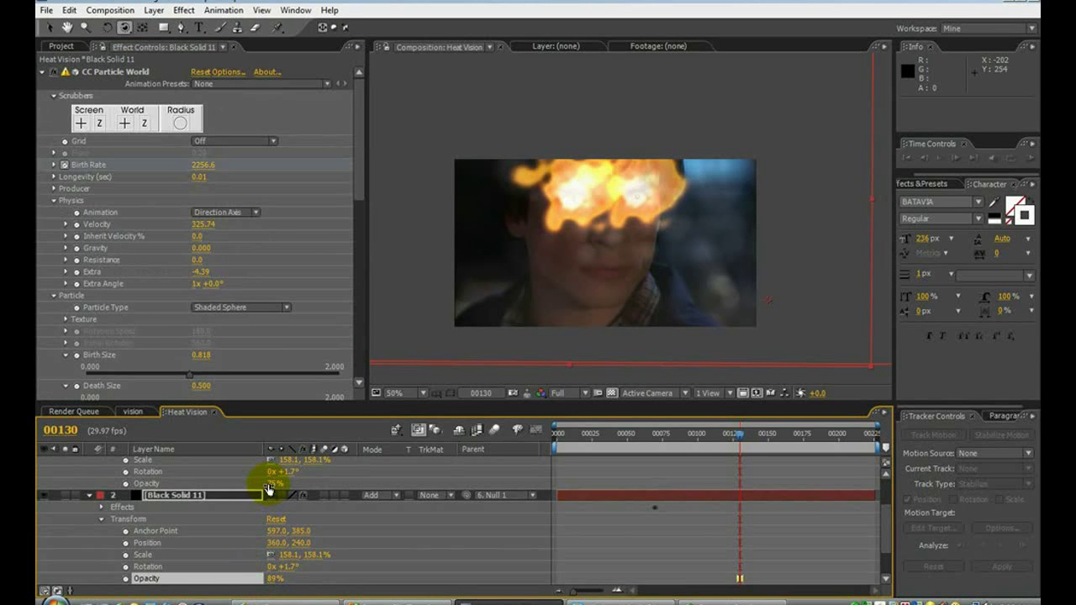
drag(268, 487, 273, 483)
scroll(795, 142, up, 2)
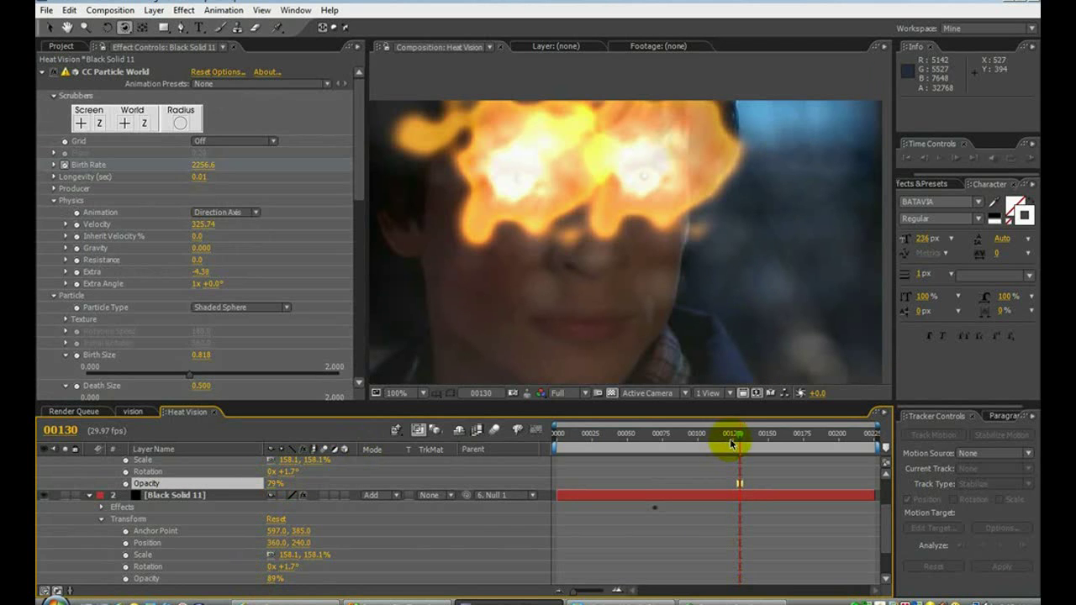
drag(740, 441, 690, 433)
alt+click(444, 184)
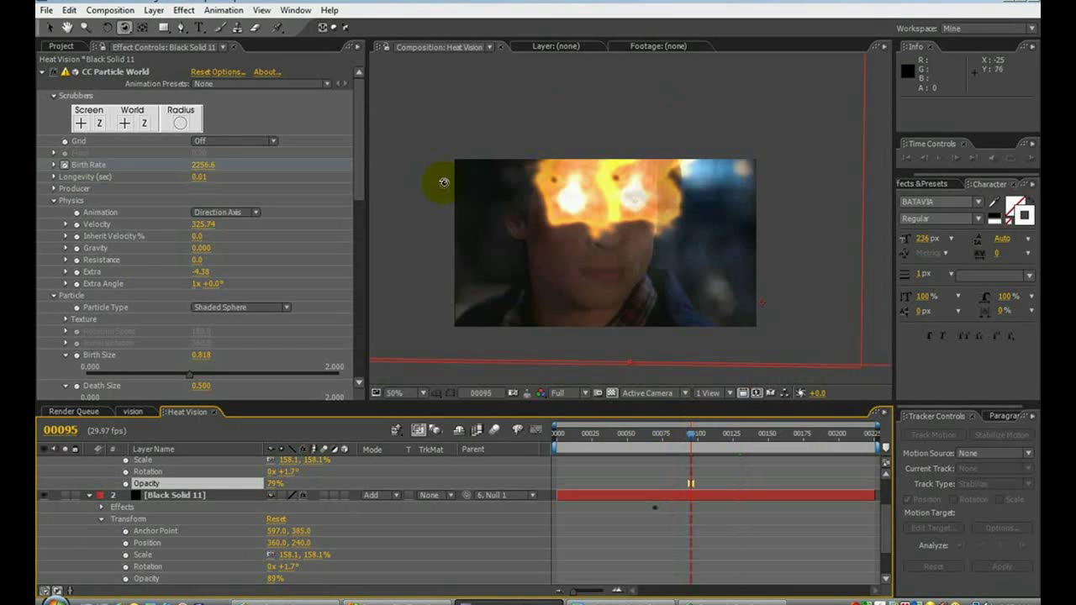
Return to the vision comp and scrub the timeline to inspect the current ripple.
click(143, 413)
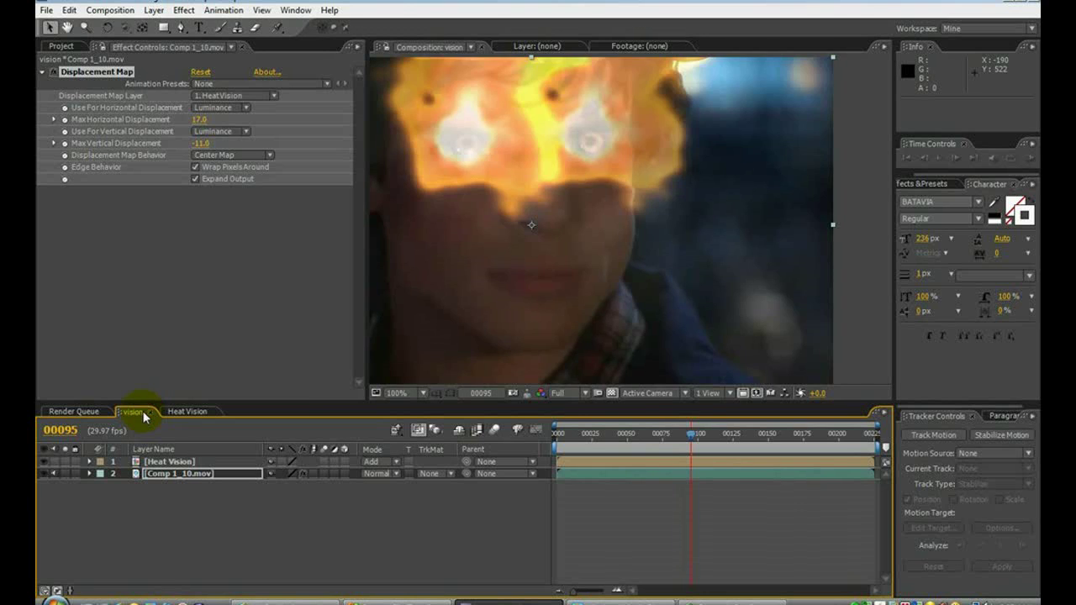
scroll(602, 140, up, 1)
scroll(600, 143, down, 2)
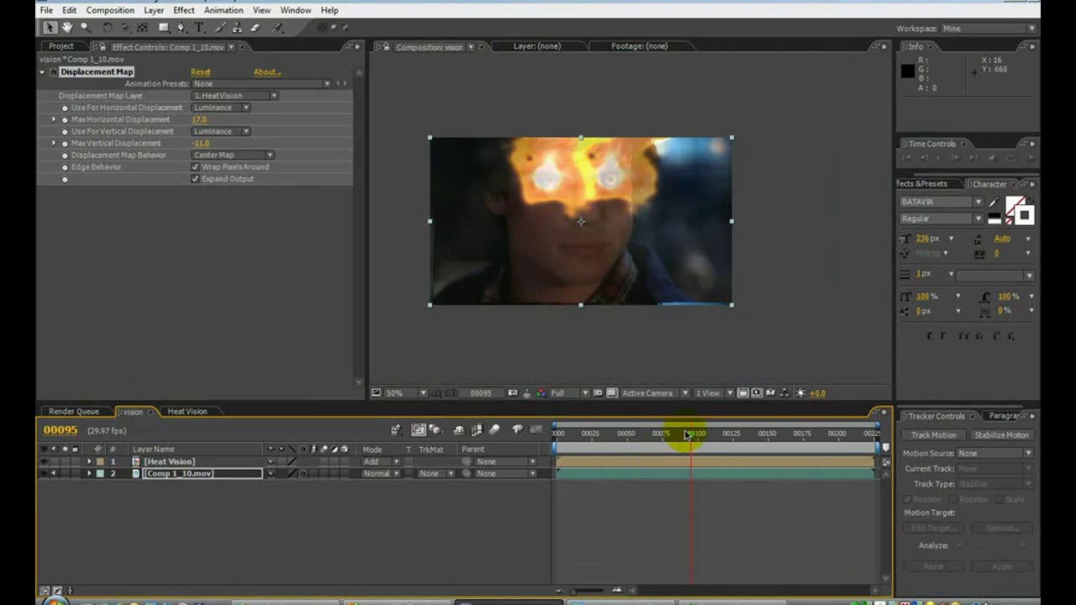
drag(726, 434, 690, 434)
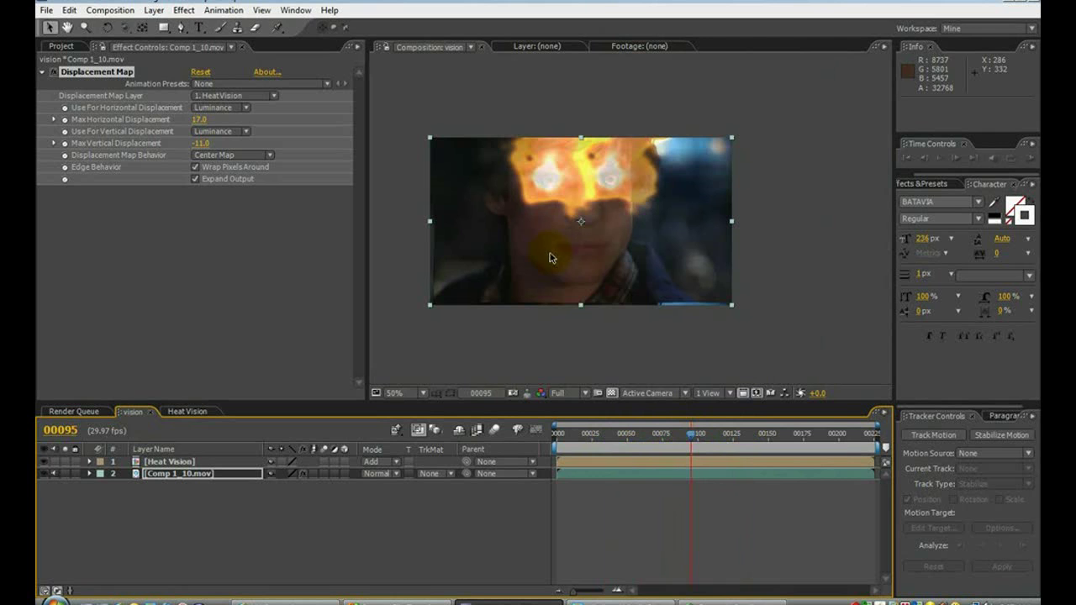
Set Displacement Map Max Vertical Displacement to 15.0 and Max Horizontal to 5.0, checking a later frame.
drag(196, 144, 216, 145)
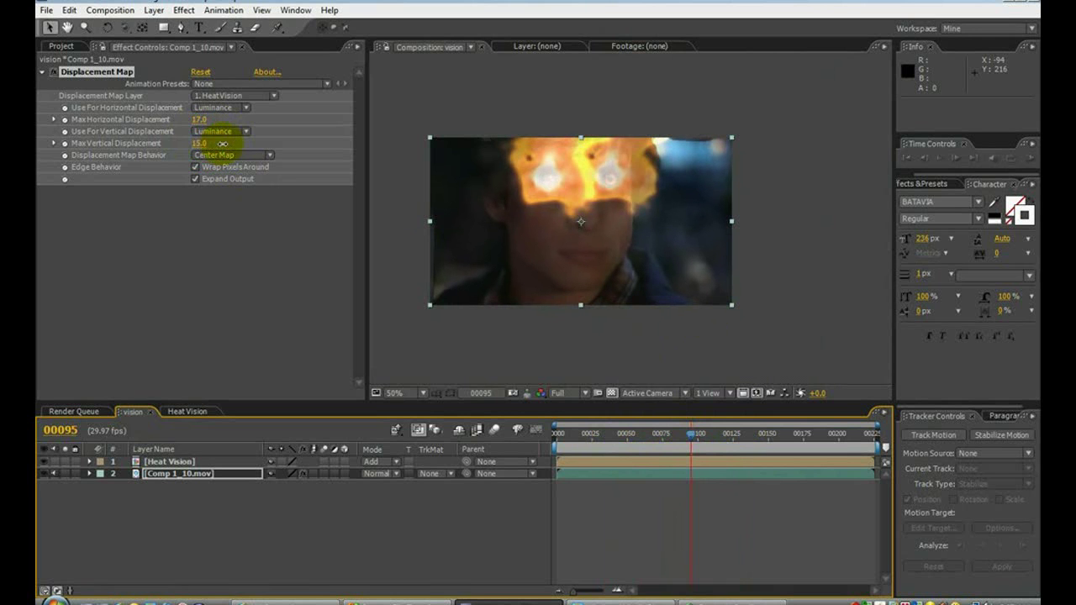
click(179, 127)
mouse_move(198, 123)
mouse_down()
mouse_move(243, 120)
mouse_move(202, 135)
mouse_up()
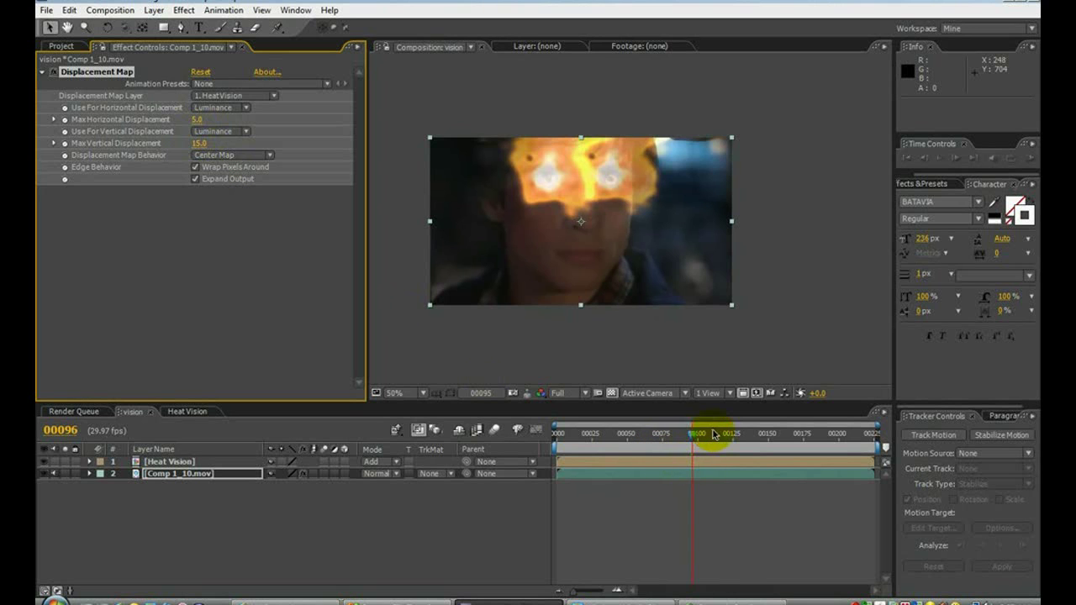
drag(713, 434, 633, 430)
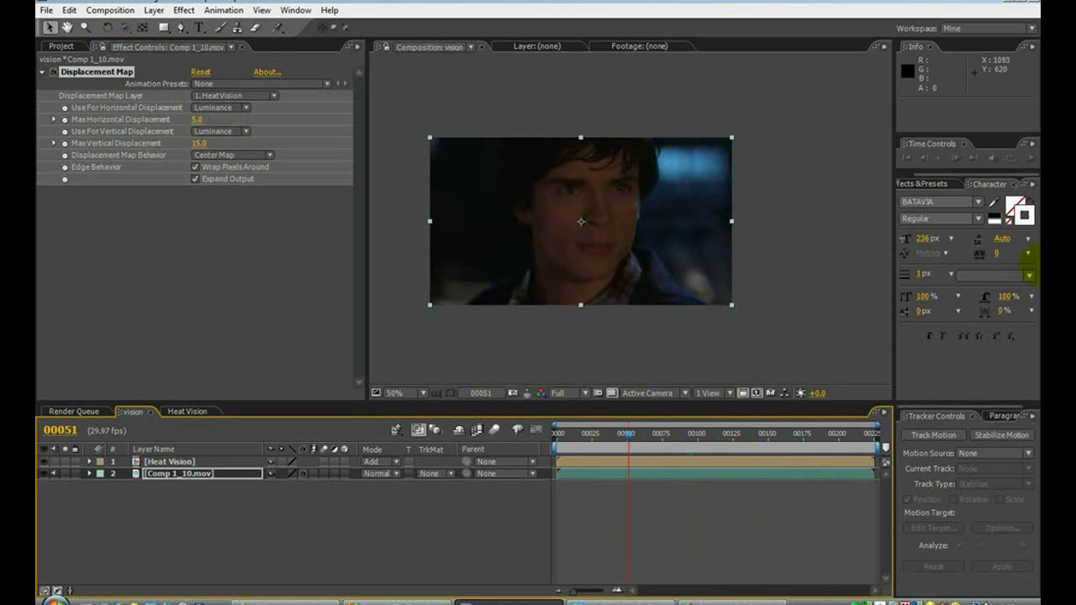
Preview the rippling fire in real time at 100% zoom, then stop playback and return to Heat Vision.
click(1030, 158)
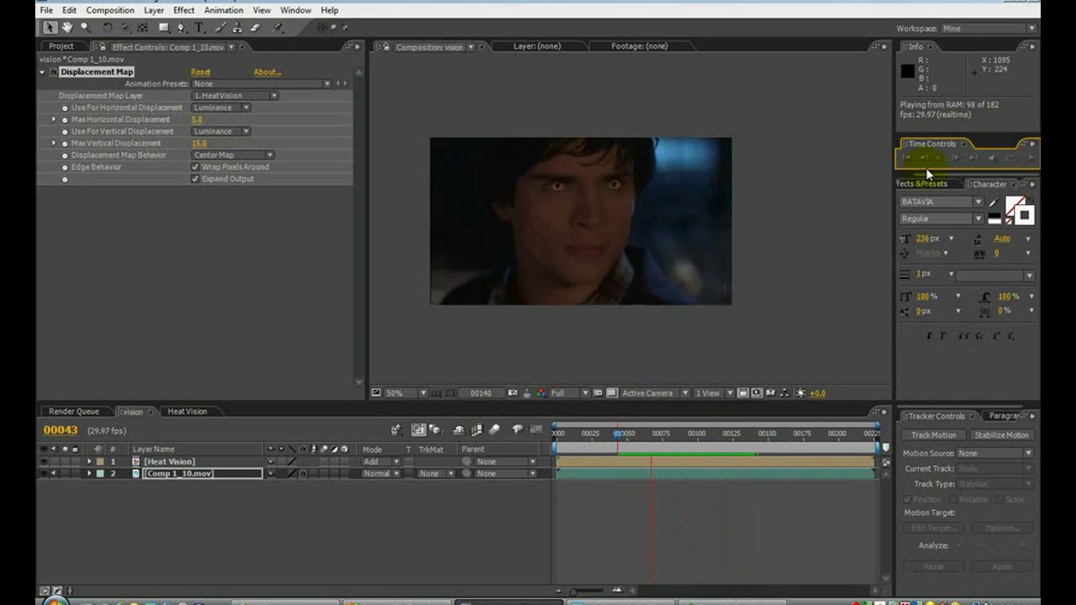
click(661, 227)
key(period)
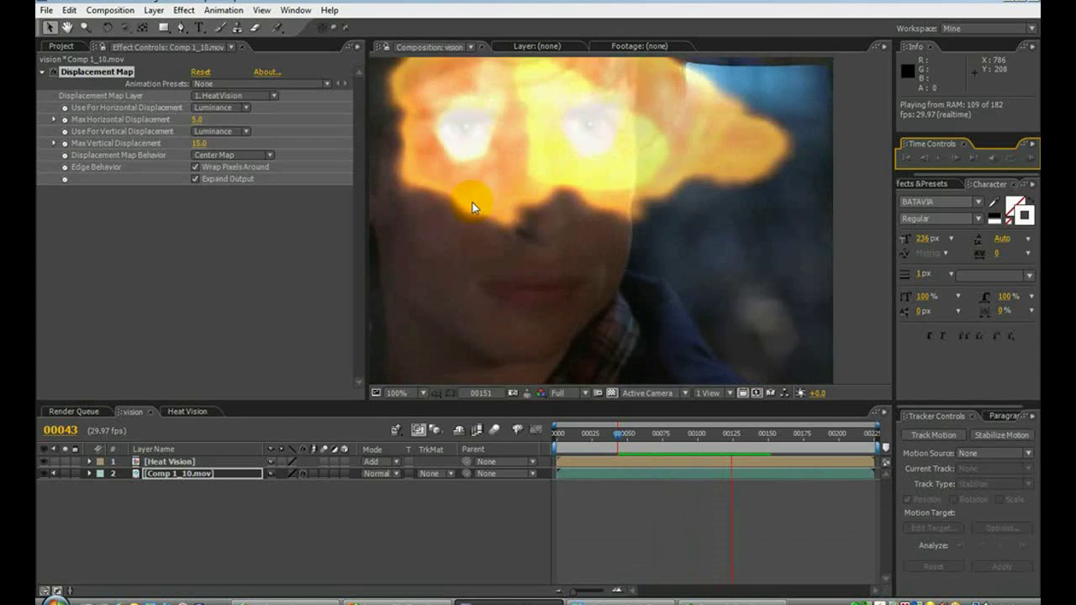
click(935, 170)
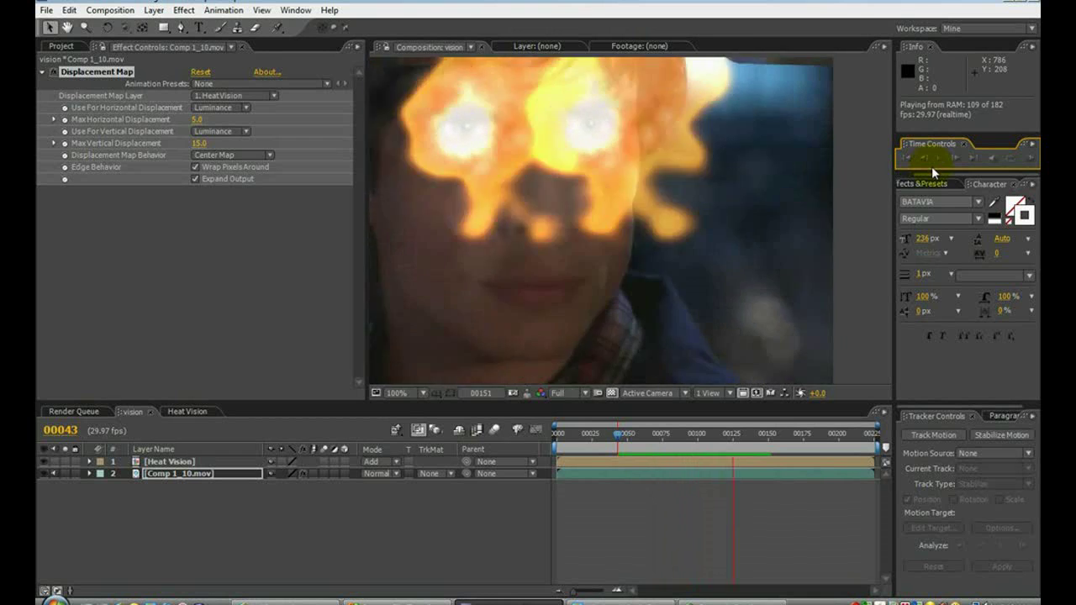
click(932, 166)
In Heat Vision, take the Orbit Camera tool and move the playhead to frame 00120.
click(187, 412)
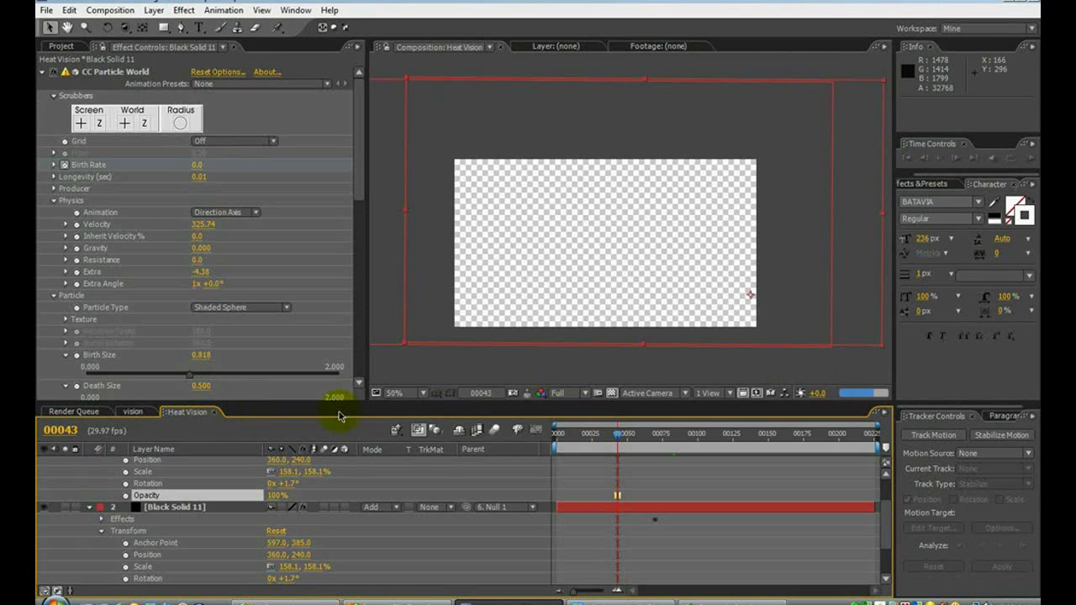
click(131, 27)
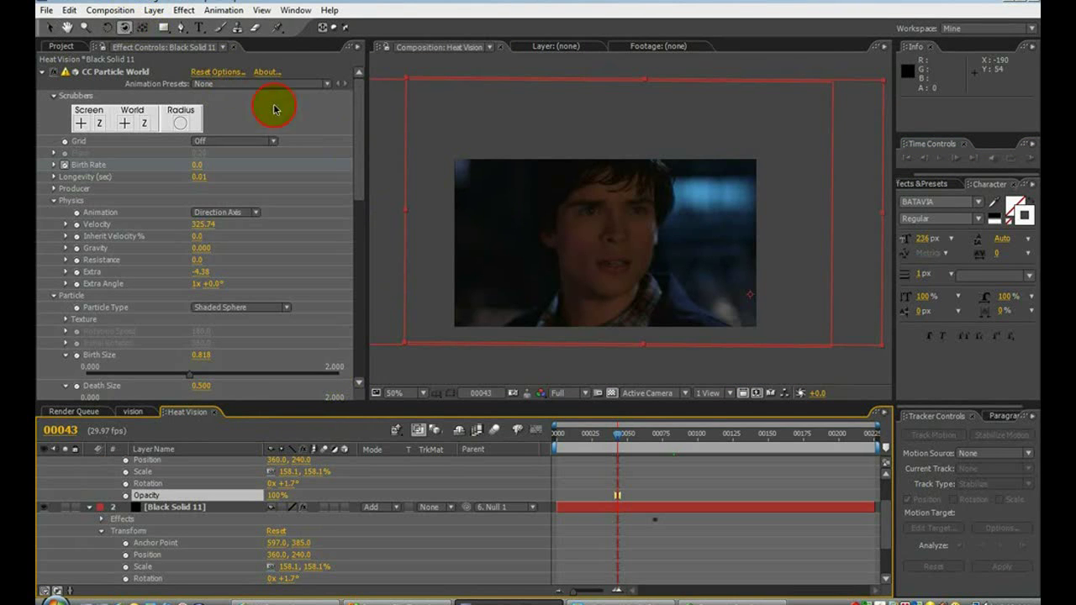
click(594, 218)
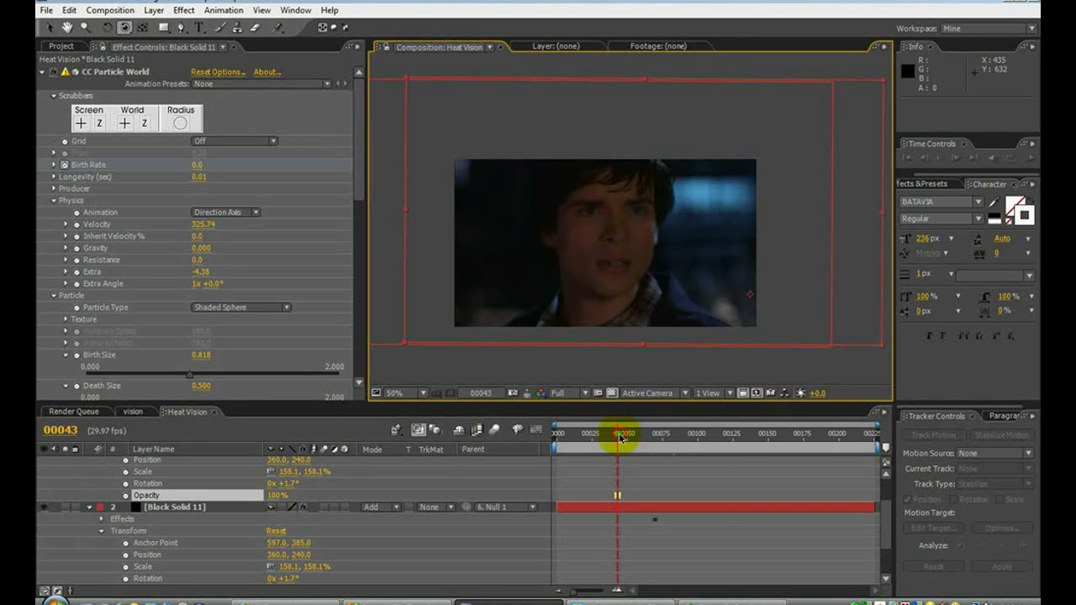
drag(620, 437, 726, 434)
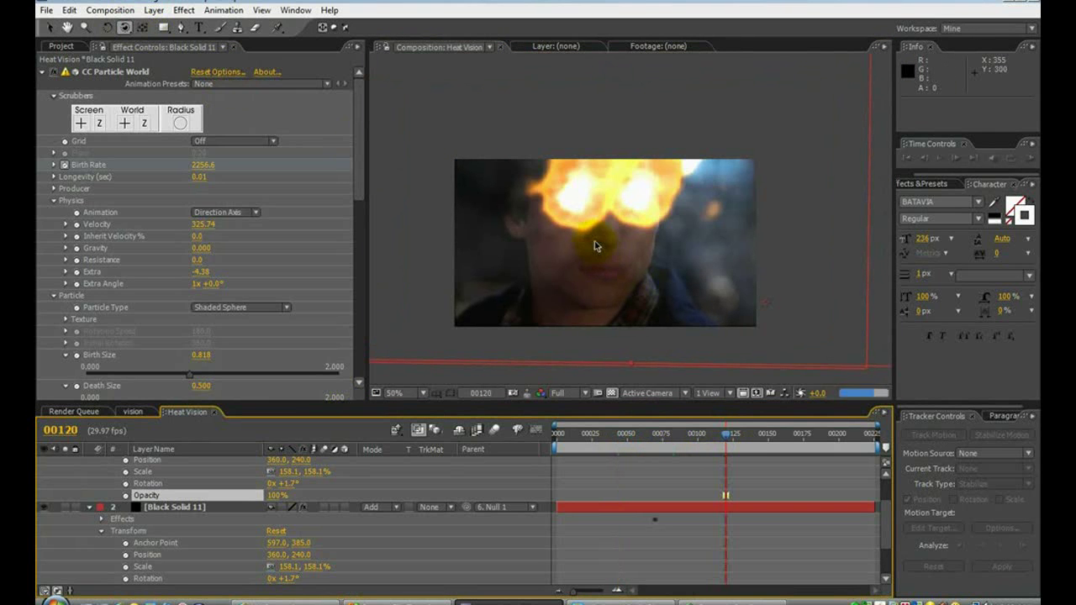
Orbit the camera so both fire beams stream downward from the eyes.
mouse_move(589, 241)
mouse_down()
mouse_move(552, 224)
mouse_move(602, 248)
mouse_up()
scroll(647, 227, up, 2)
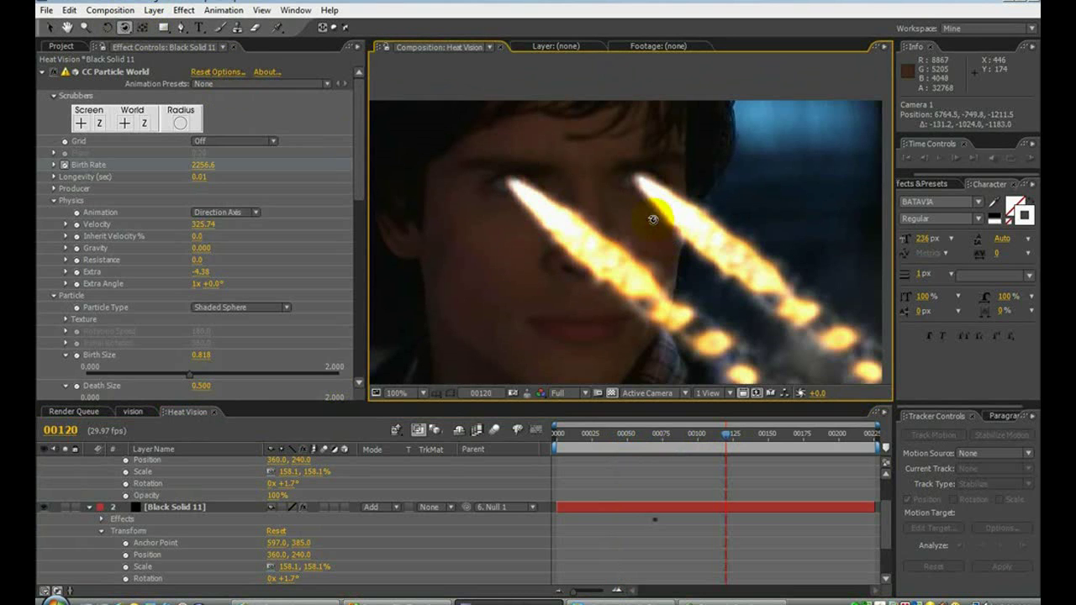
mouse_move(664, 254)
mouse_down()
mouse_move(637, 253)
mouse_move(658, 249)
mouse_up()
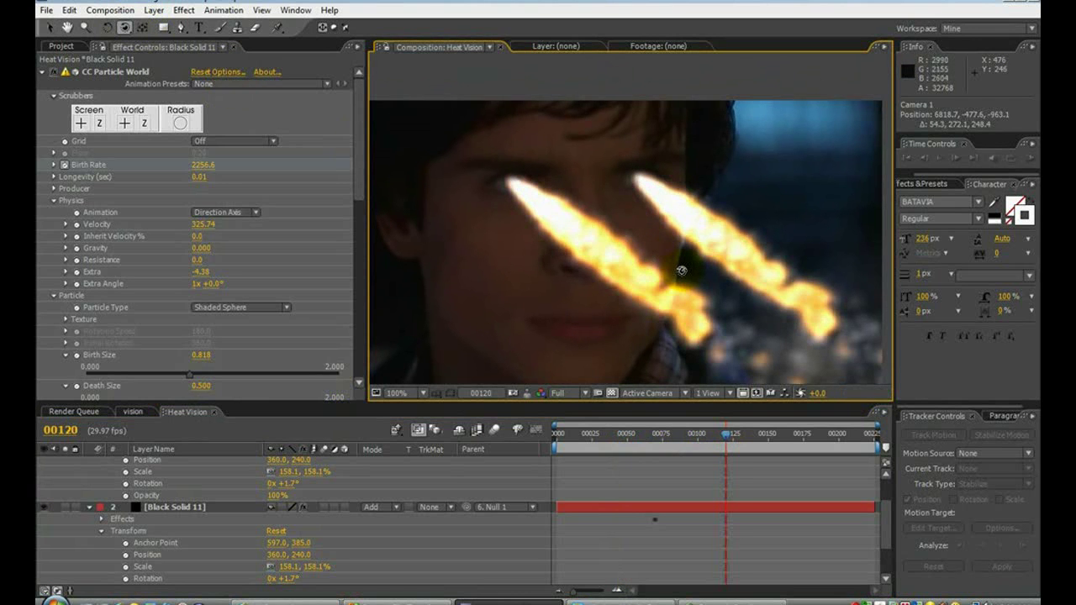
drag(669, 271, 690, 260)
key(comma)
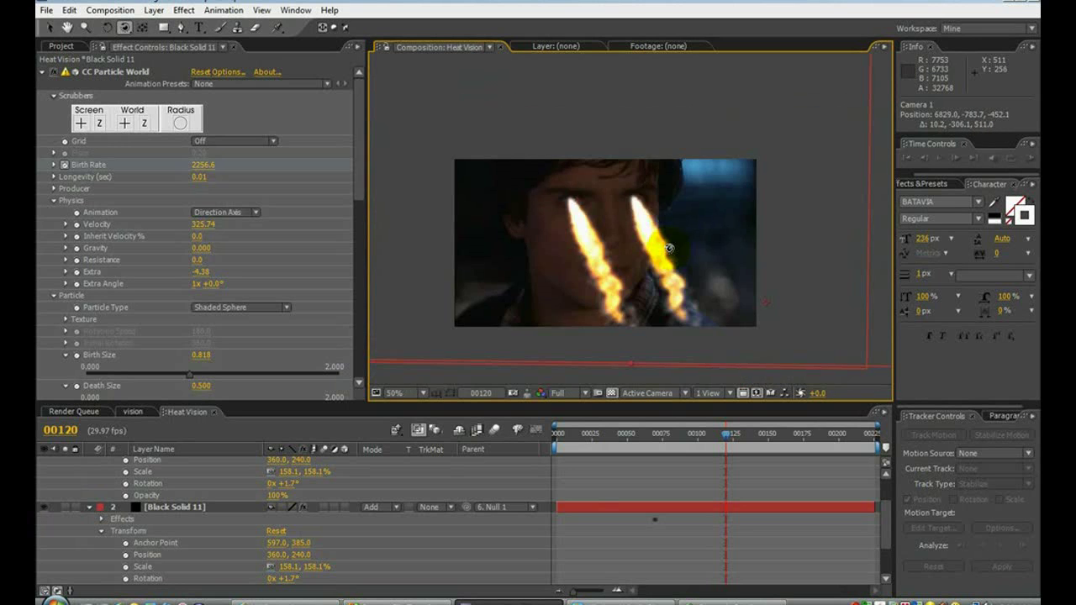